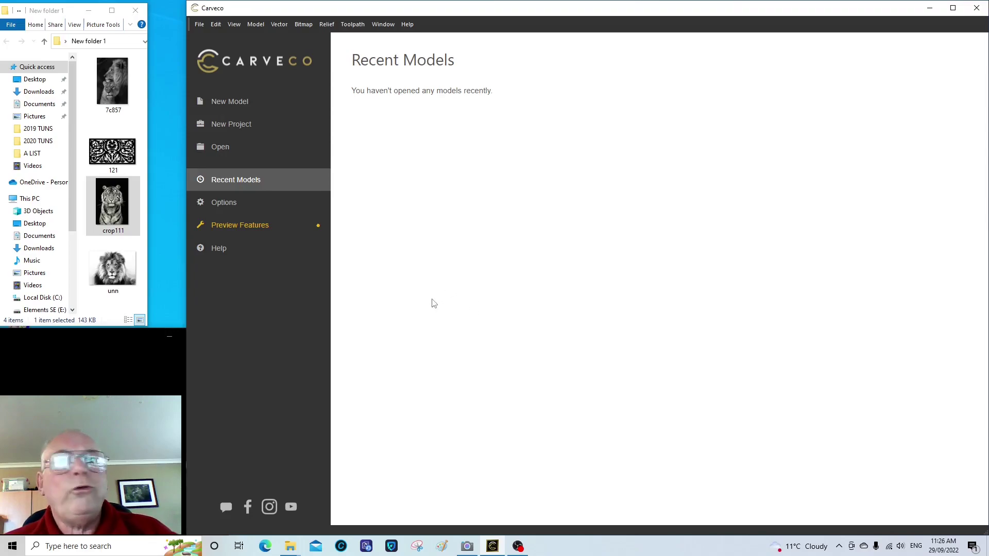
Step: Import the crop111 tiger image as a model 100 mm high, 1.0 mm in Z
left_click(113, 204)
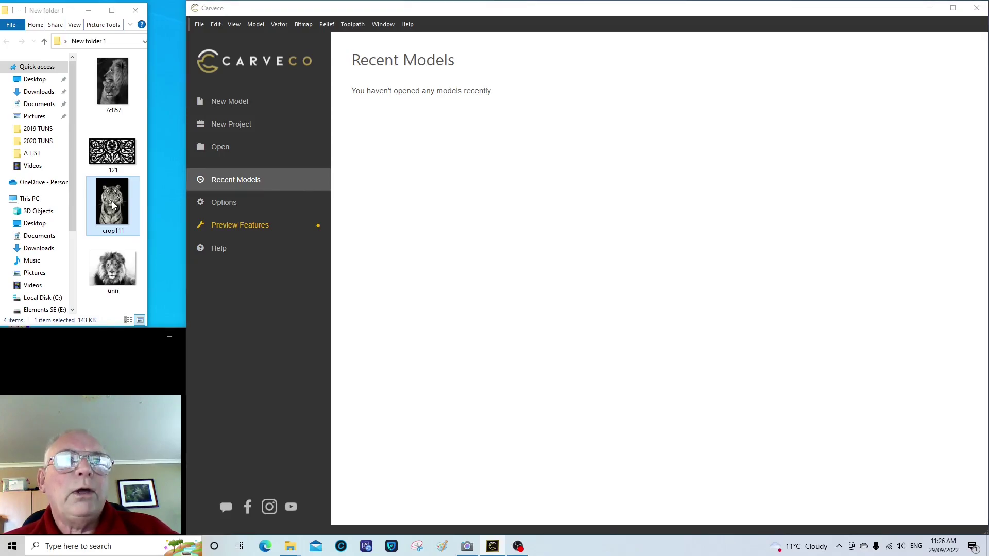
left_click_drag(114, 205, 549, 296)
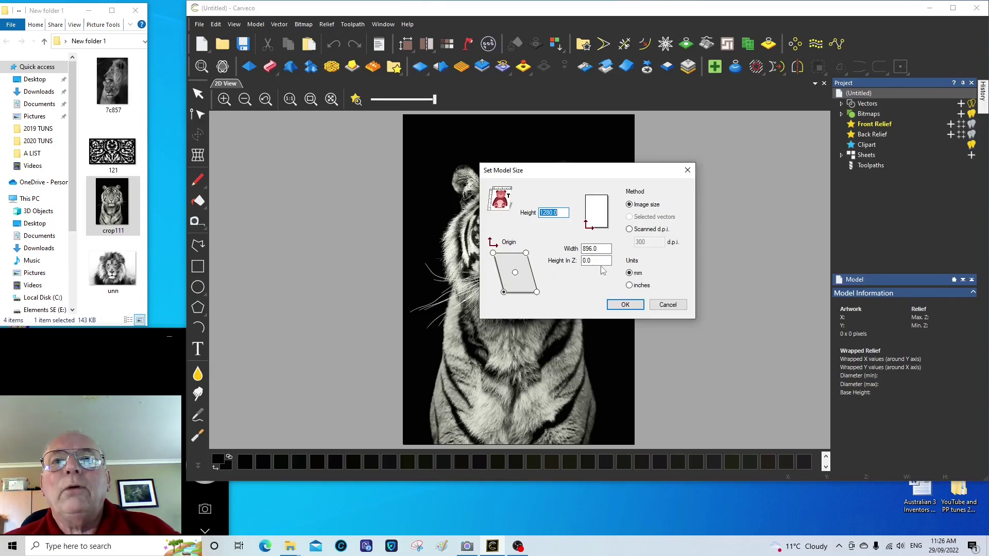
left_click(563, 215)
double_click(549, 212)
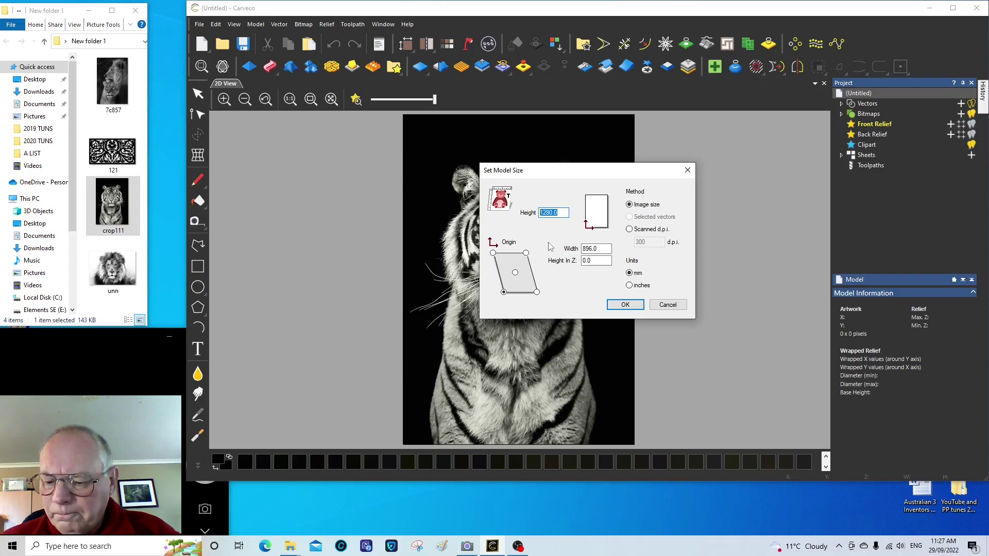
type("100")
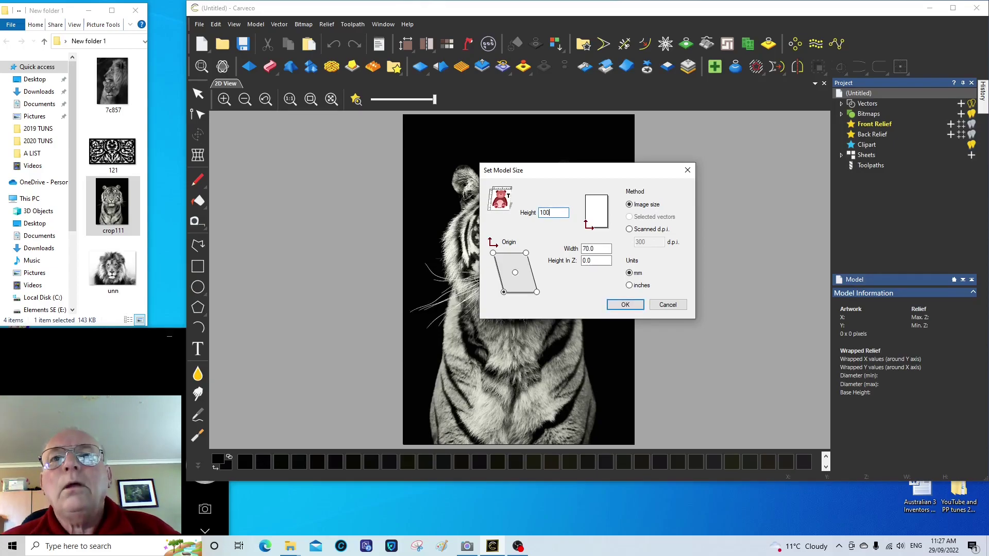
left_click(586, 260)
double_click(585, 260)
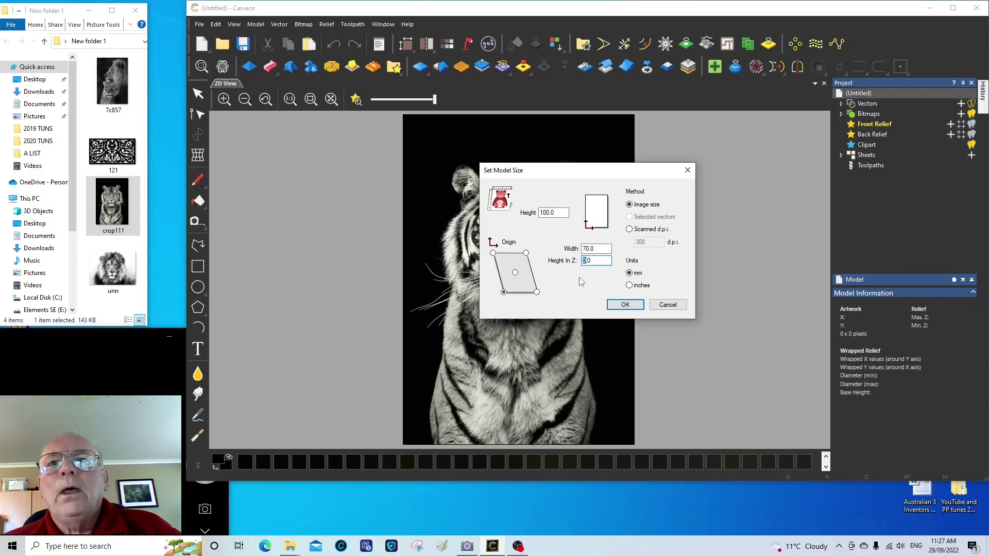
type("1")
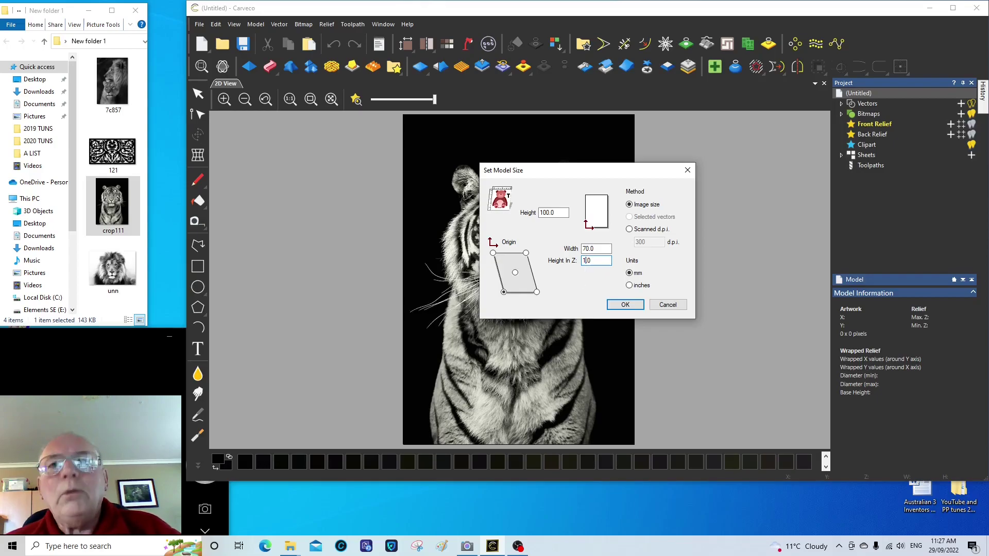
Step: Create the 100 × 70 mm tiger relief and enlarge the window to view it in 3D
left_click(625, 305)
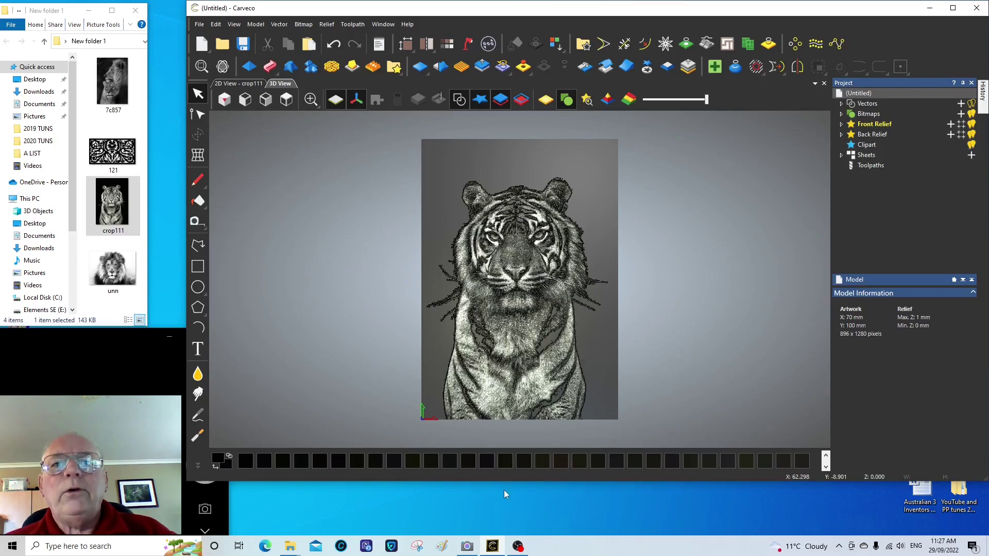
left_click_drag(502, 482, 509, 536)
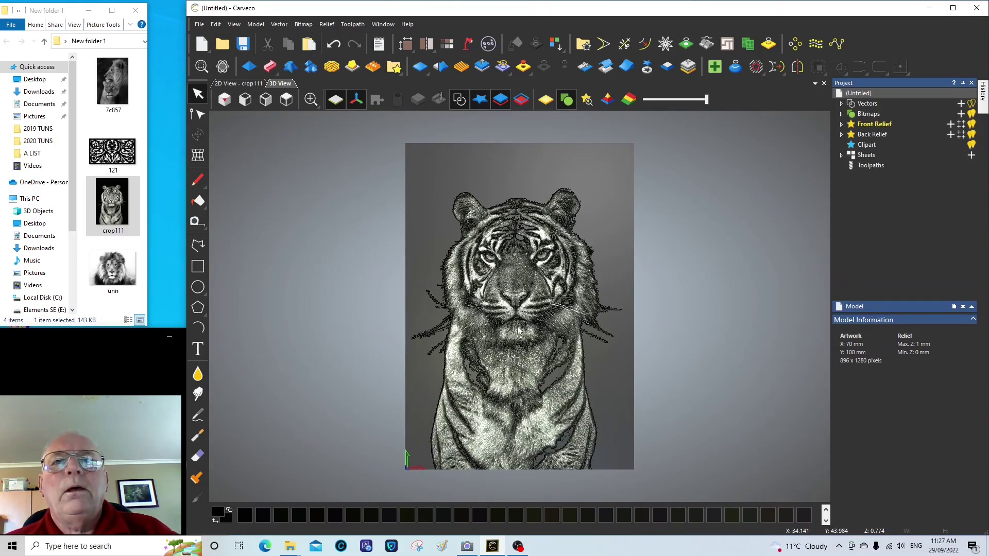
scroll(515, 330, "up", 3)
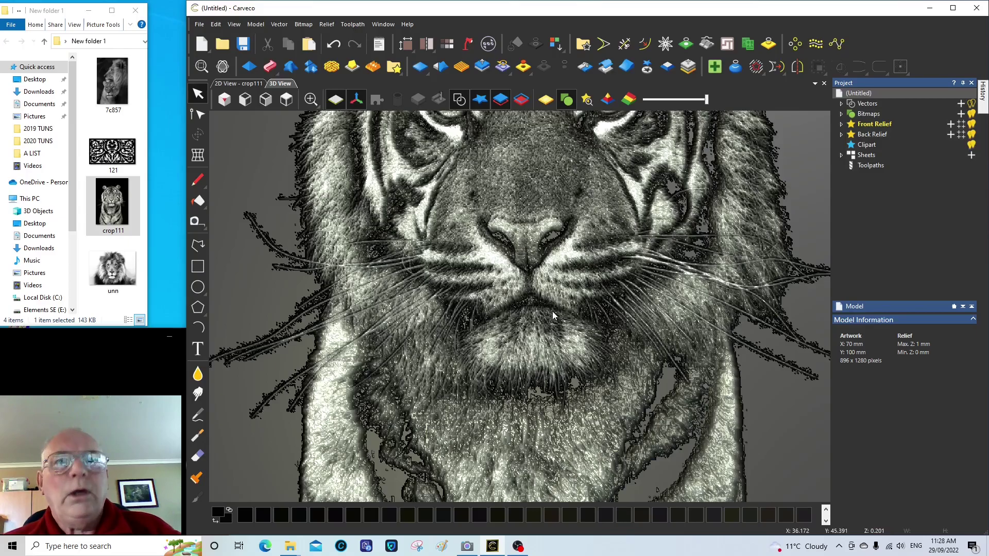
scroll(549, 315, "up", 1)
scroll(550, 315, "down", 1)
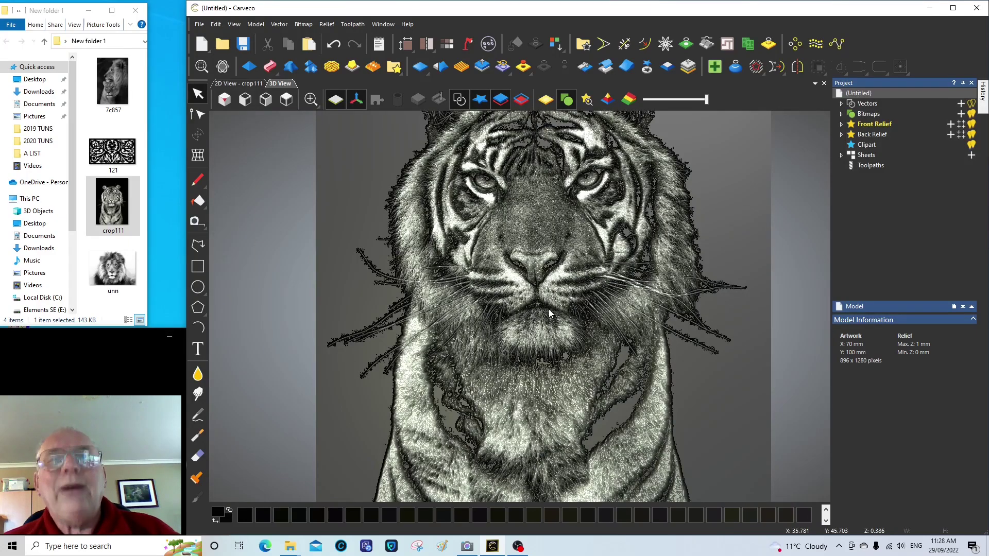
scroll(550, 314, "down", 1)
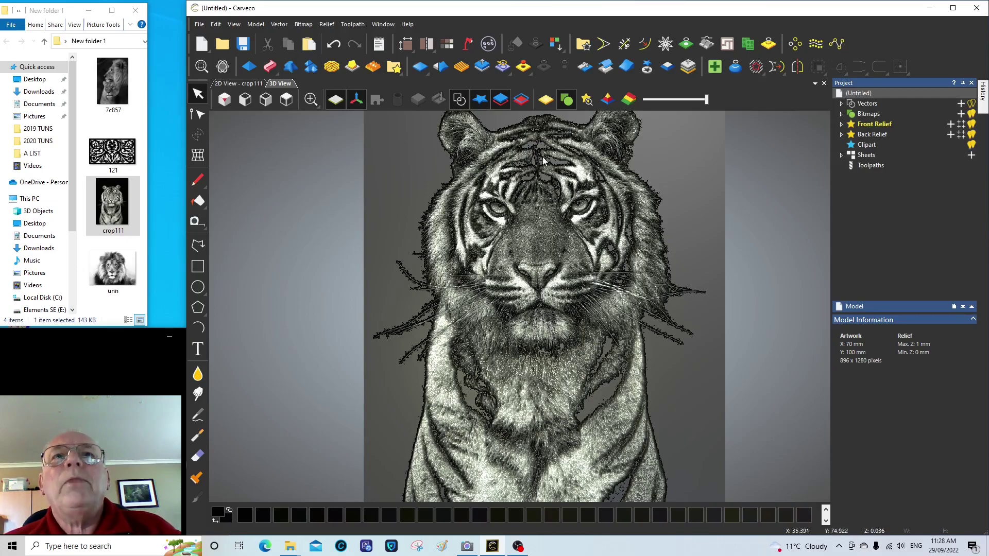
Step: Open Smooth Relief and raise the smooth strength for the whole relief to 30%
left_click(441, 67)
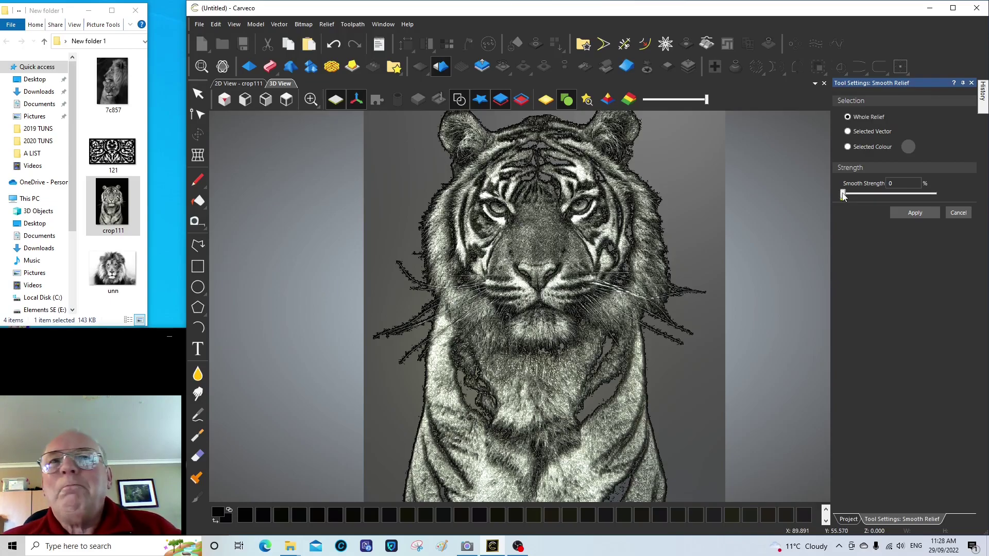
mouse_move(843, 196)
left_mouse_down()
mouse_move(876, 198)
mouse_move(843, 197)
left_mouse_up()
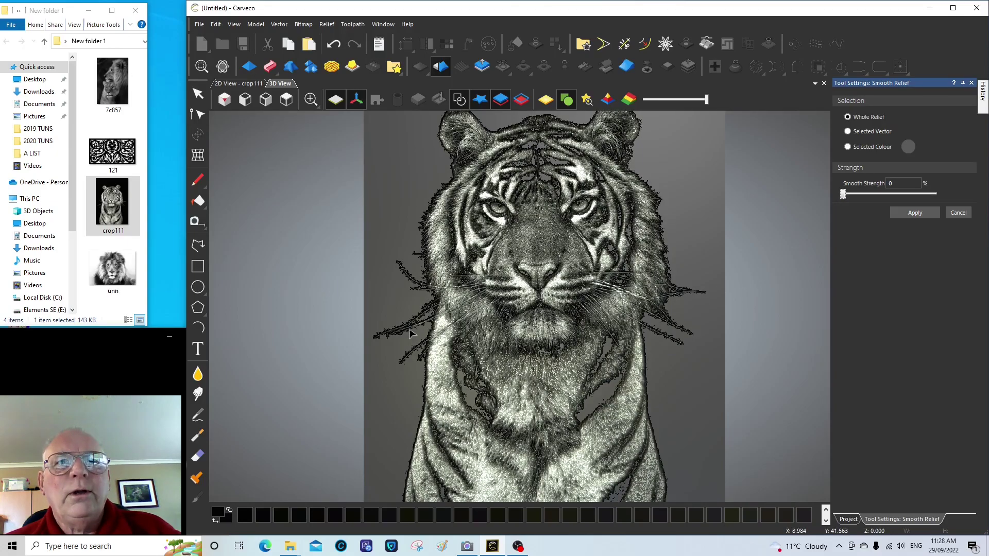
scroll(411, 334, "up", 10)
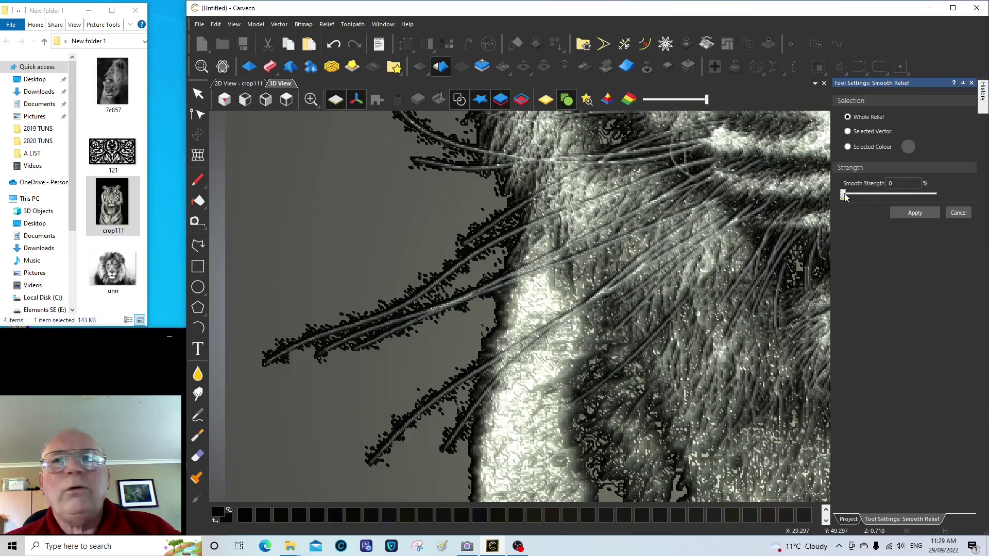
left_click_drag(843, 195, 859, 197)
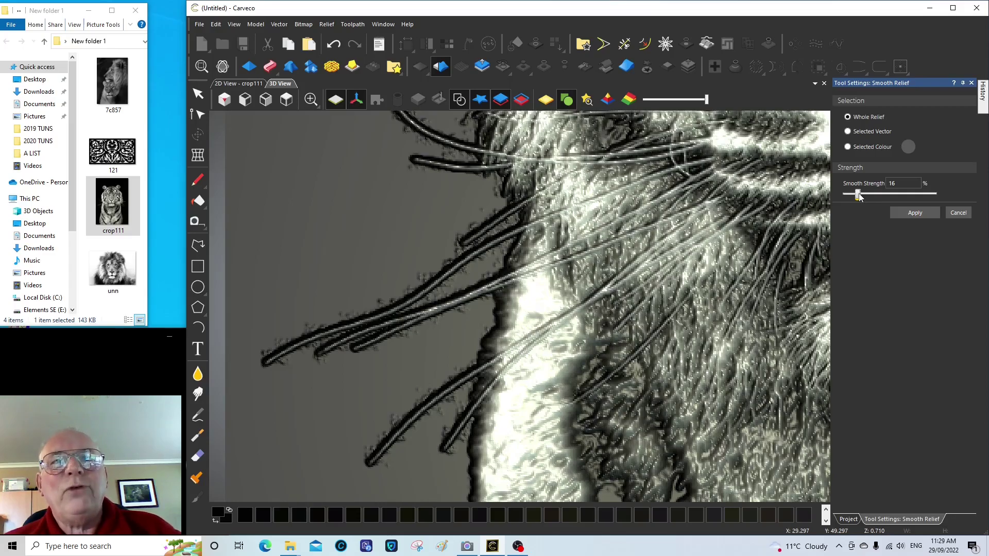
mouse_move(859, 196)
left_mouse_down()
mouse_move(882, 198)
mouse_move(868, 197)
left_mouse_up()
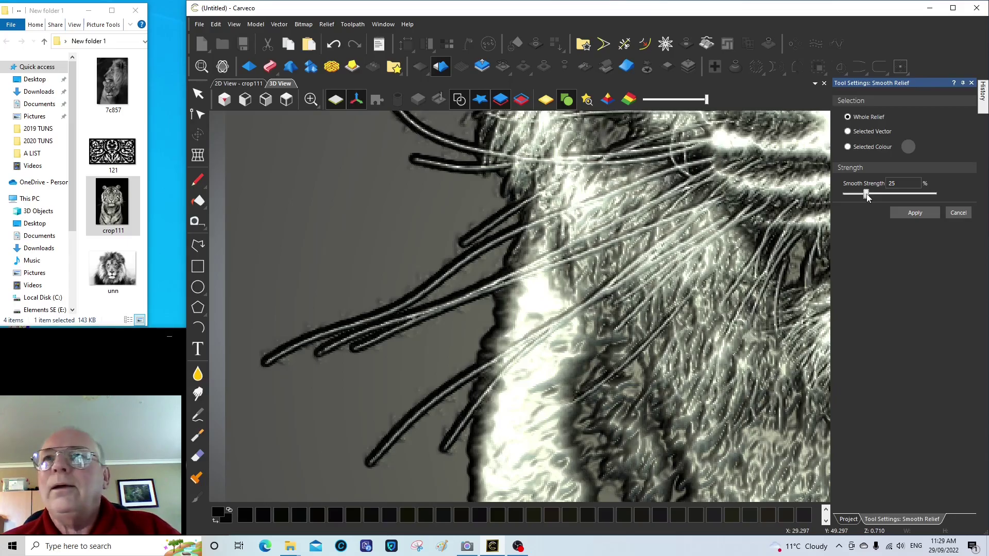
left_click_drag(867, 197, 871, 198)
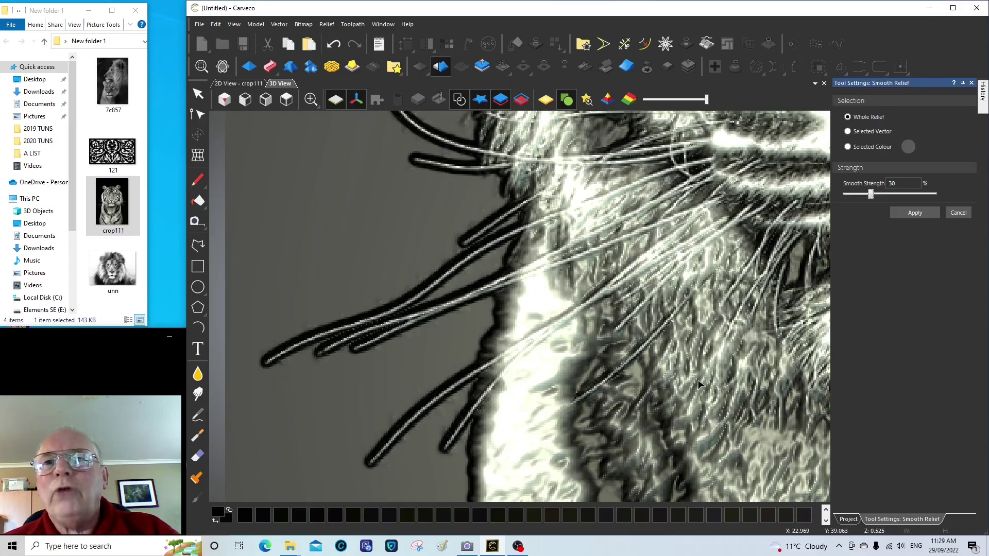
Step: Zoom and pan the 3D view to inspect the 30% smoothing preview on the tiger
scroll(701, 384, "down", 2)
scroll(428, 383, "down", 2)
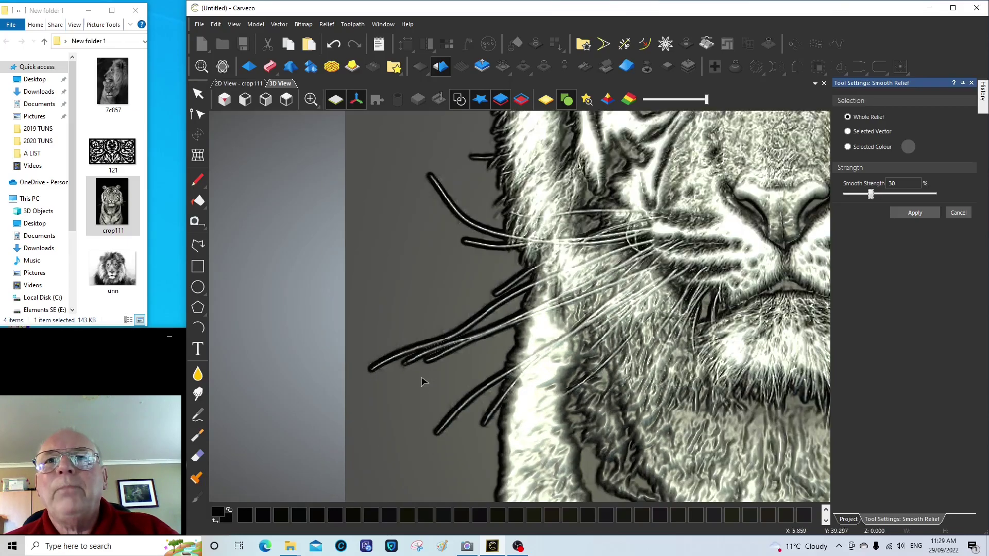
scroll(348, 378, "down", 1)
scroll(330, 377, "down", 3)
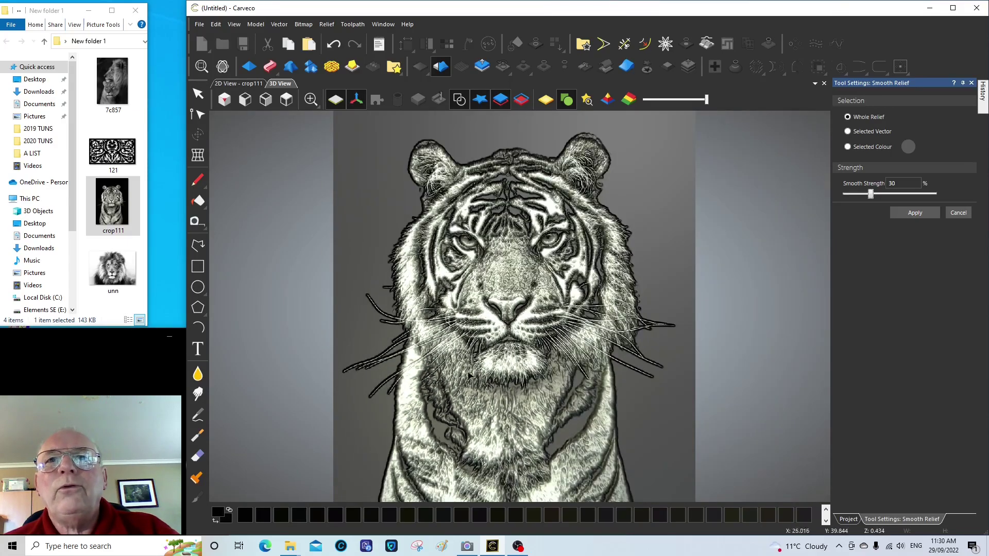
scroll(470, 377, "down", 2)
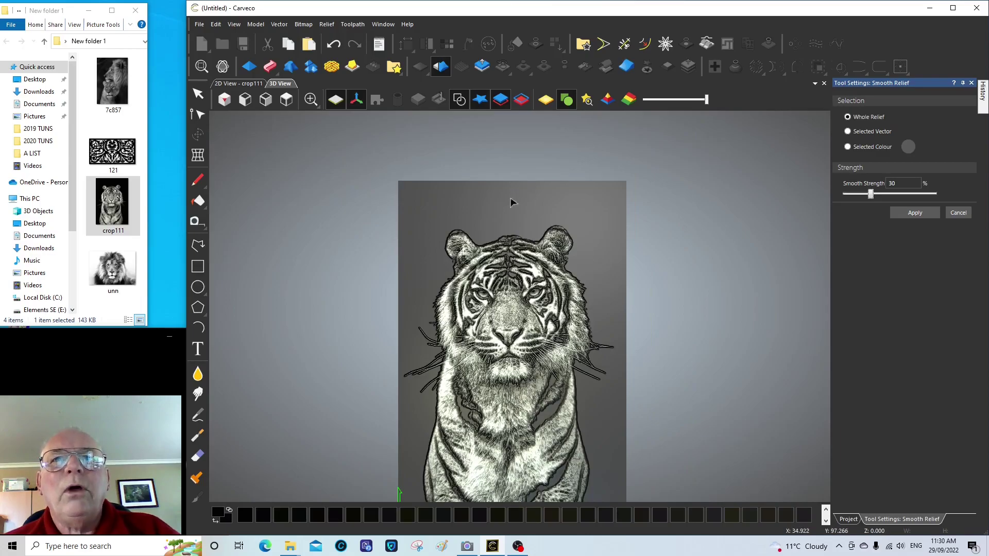
left_click_drag(493, 391, 480, 458)
scroll(482, 441, "up", 2)
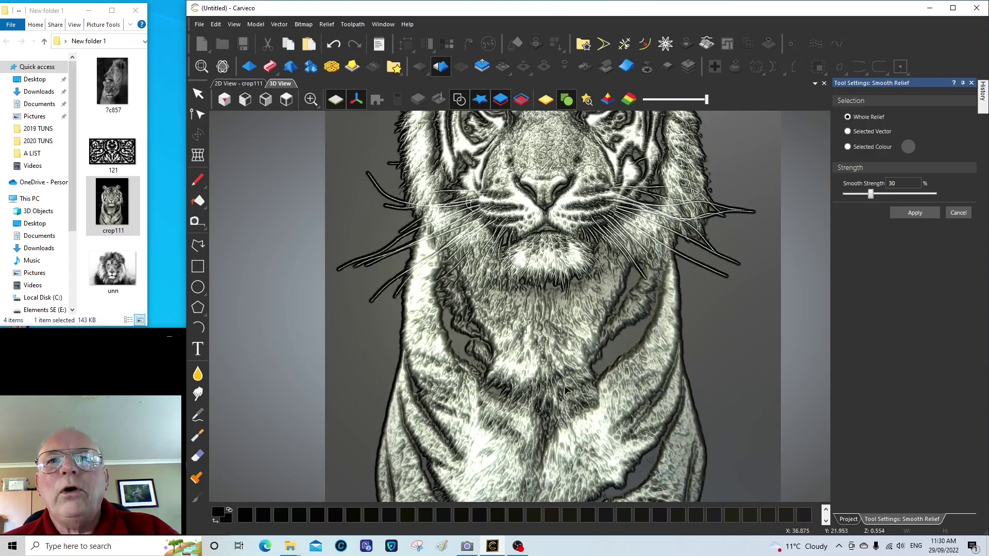
scroll(565, 392, "down", 2)
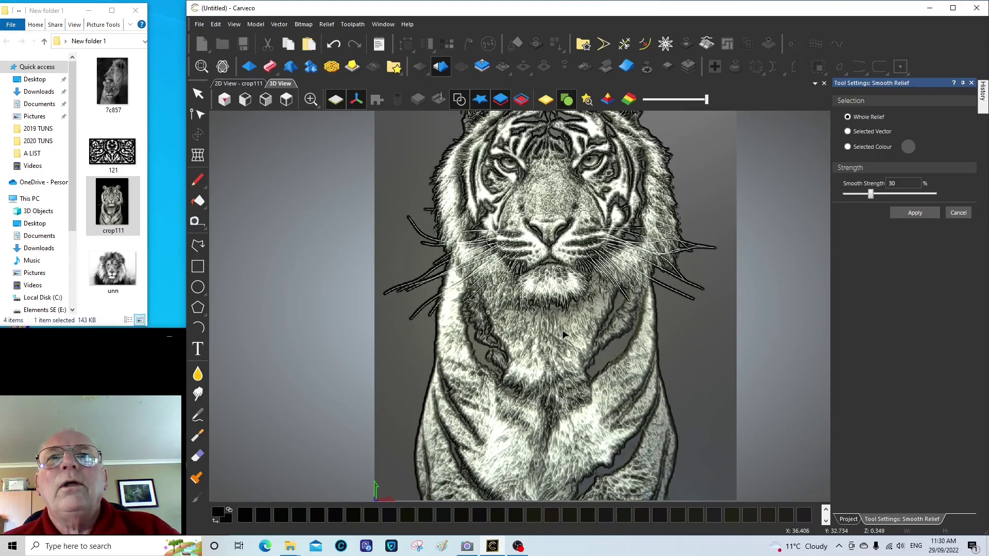
scroll(565, 335, "down", 1)
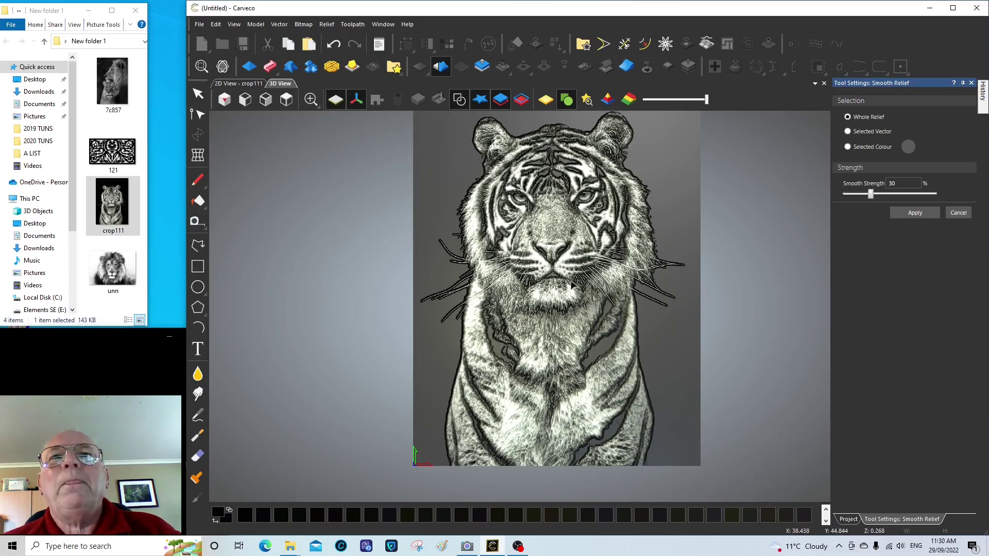
scroll(576, 212, "up", 1)
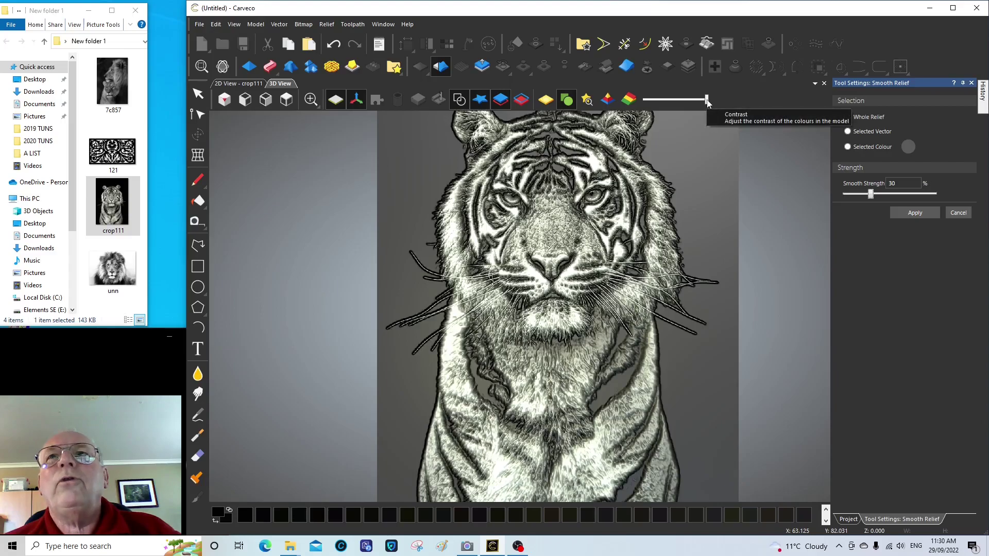
Step: Tune the shading contrast, apply 30% smoothing to the whole relief, and zoom out
left_click_drag(706, 100, 647, 101)
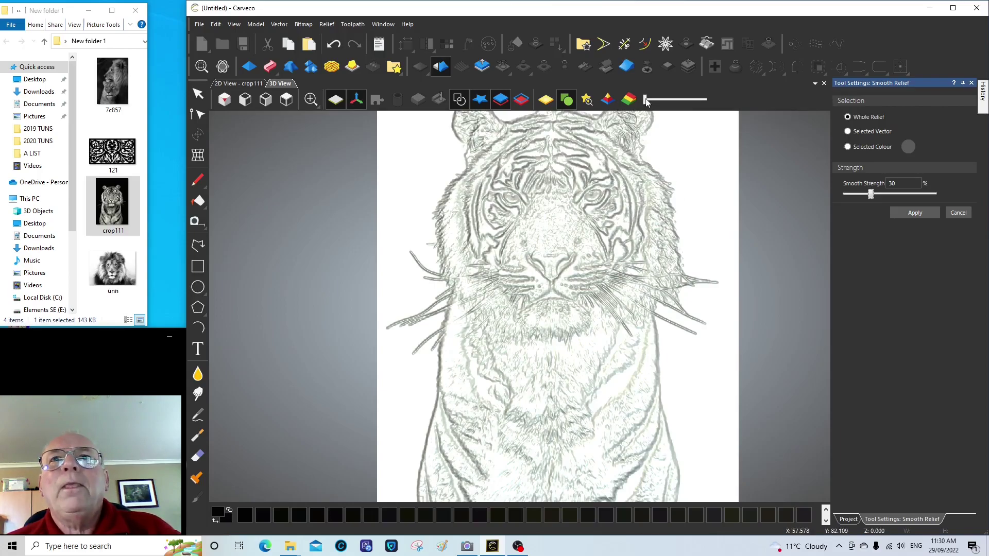
left_click_drag(645, 100, 675, 100)
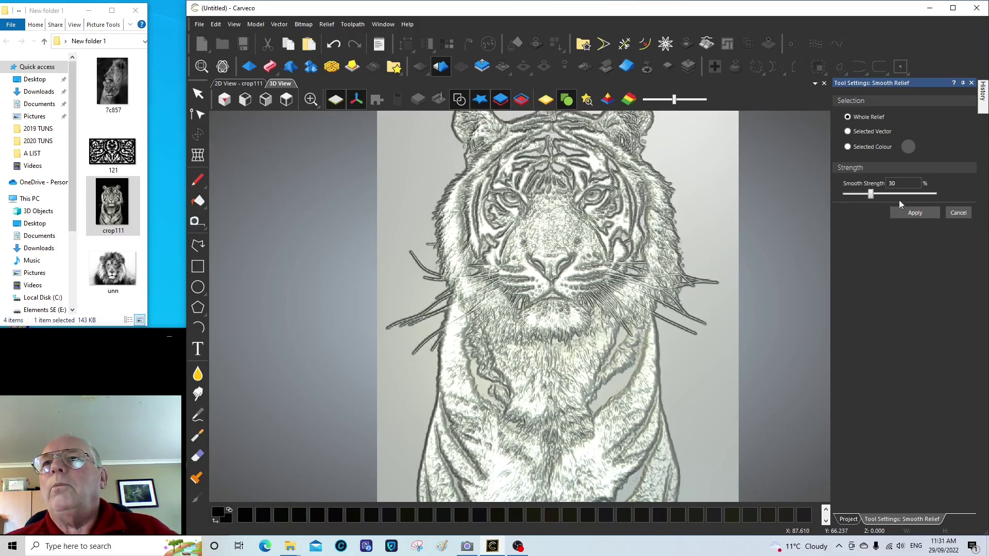
left_click(916, 213)
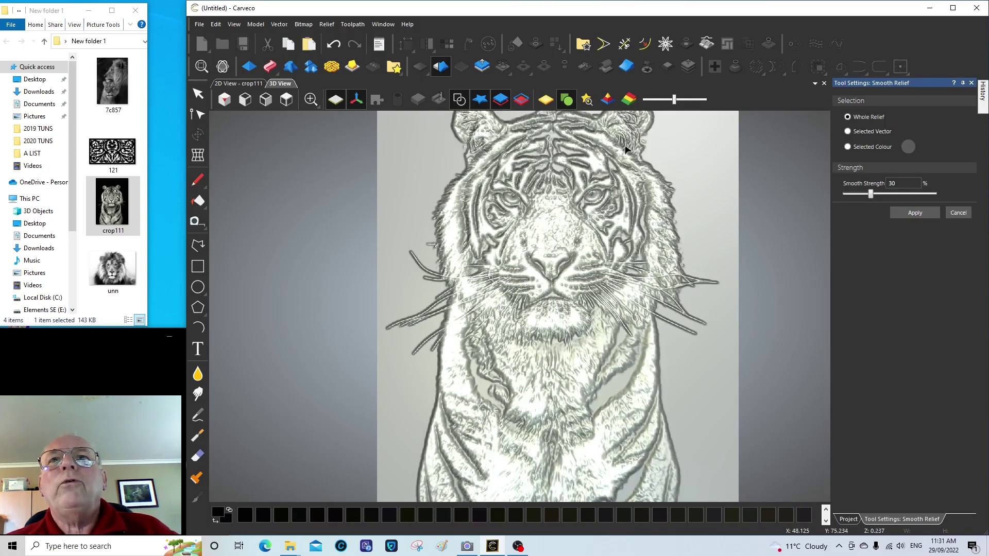
scroll(631, 131, "up", 4)
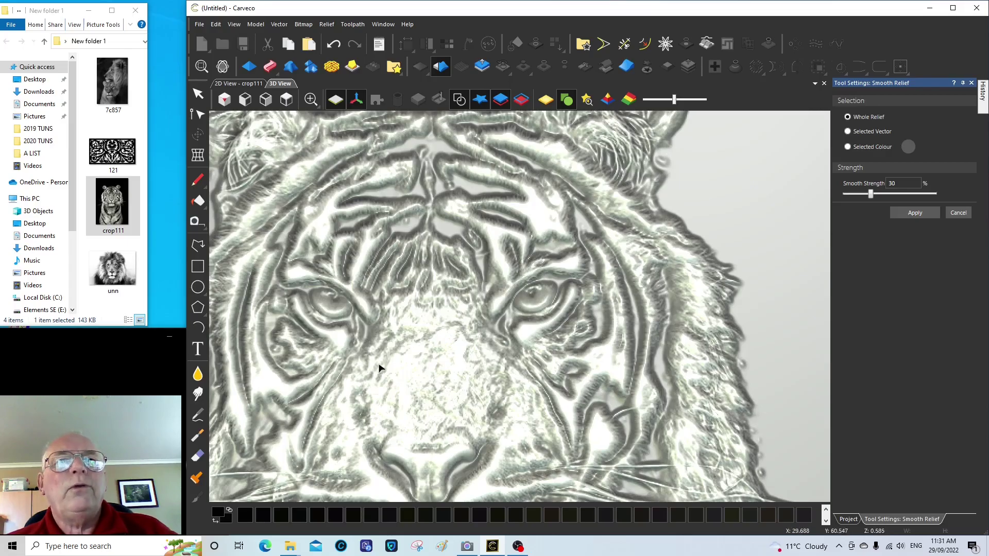
scroll(381, 364, "down", 3)
scroll(602, 270, "down", 1)
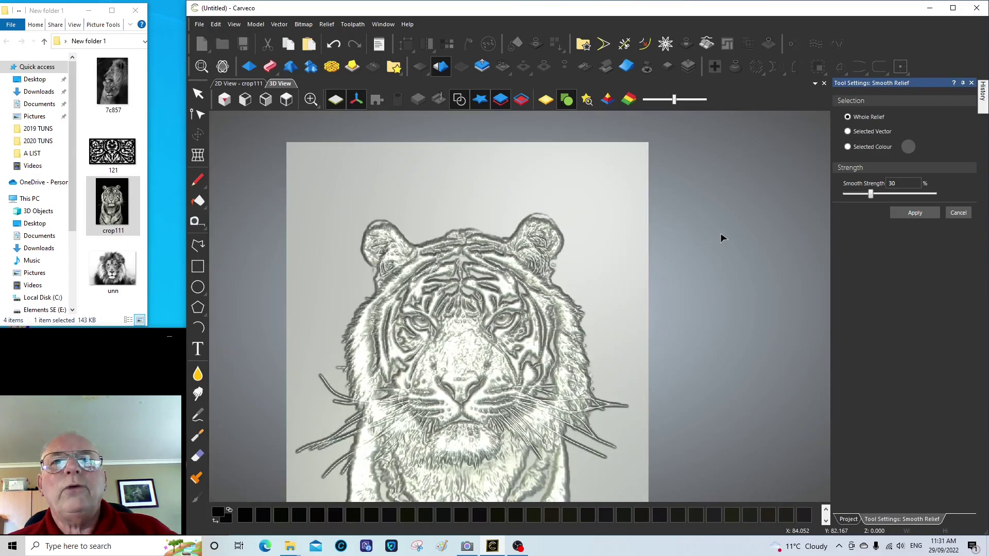
scroll(721, 236, "down", 1)
scroll(536, 195, "down", 1)
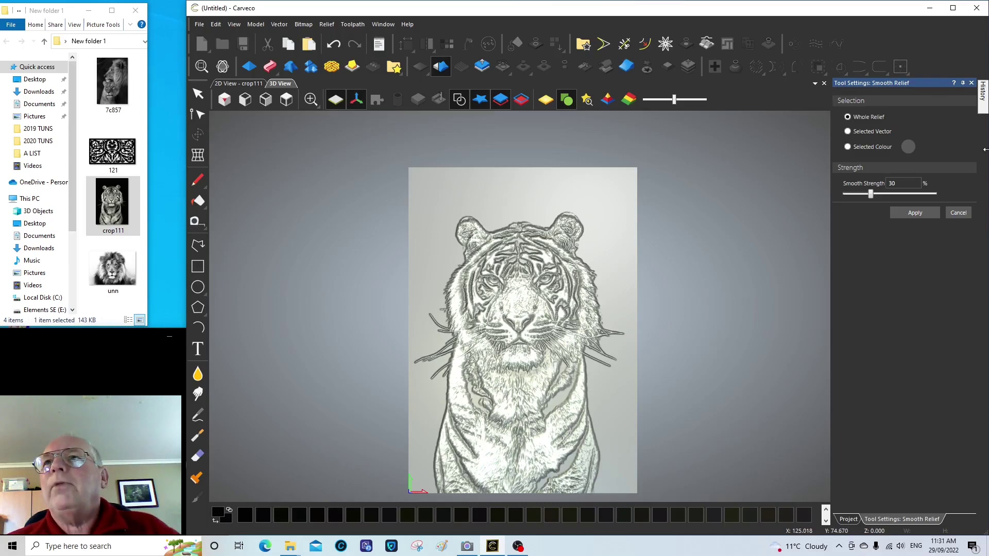
Step: Close the Smooth Relief settings and bring up the New 3D Toolpath options
left_click(971, 83)
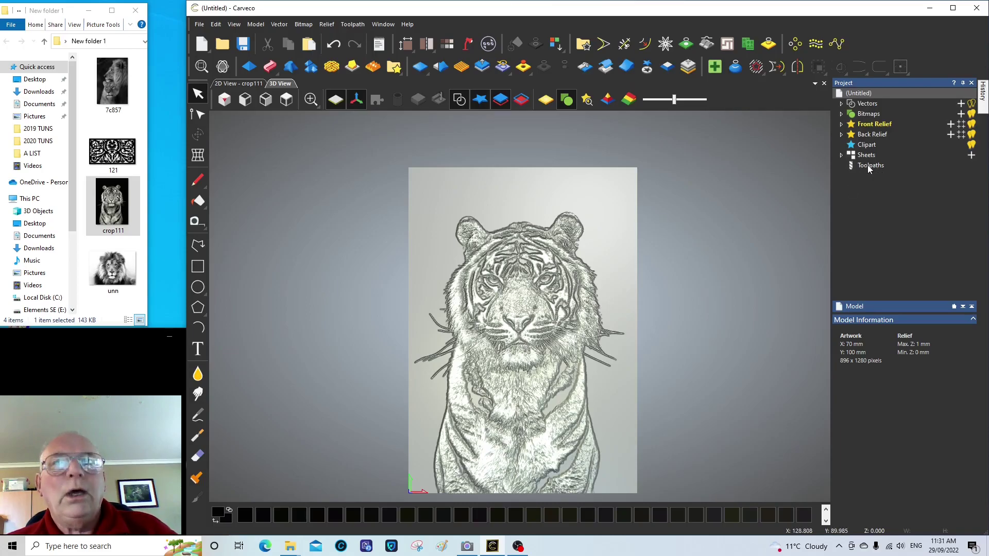
left_click(353, 25)
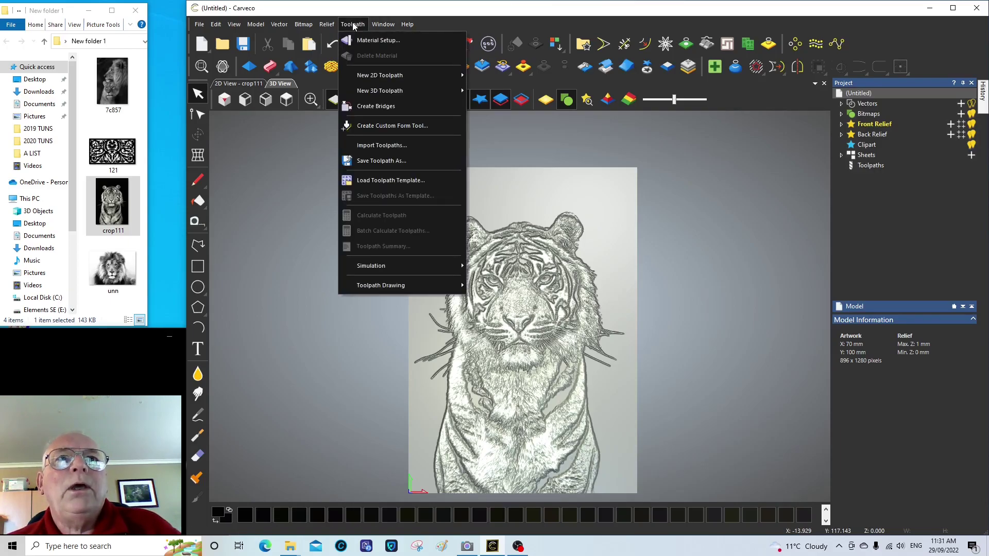
mouse_move(375, 91)
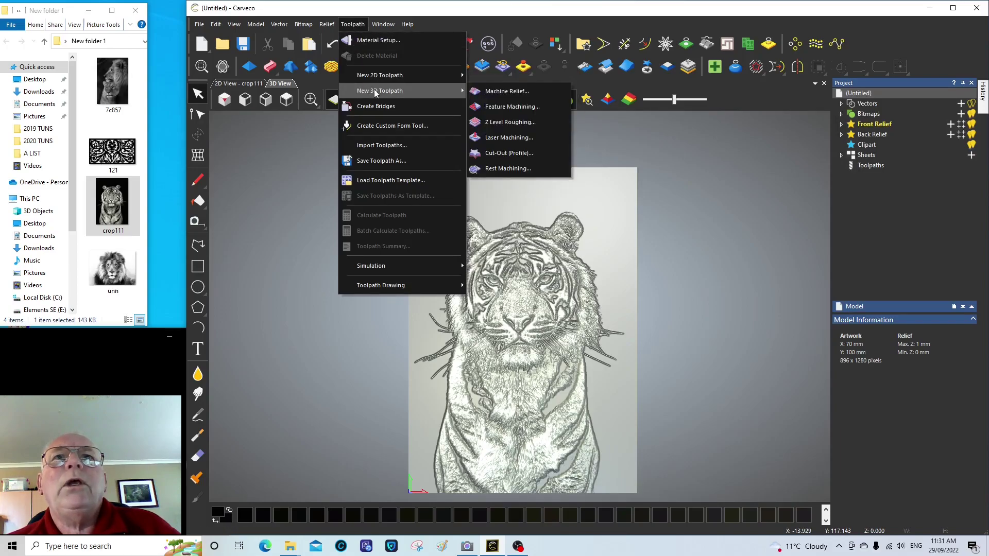
Step: Start a Machine Relief toolpath and pick Conical Rad 0.01 20deg under Metric Tools > Aluminum > Engraving
left_click(518, 91)
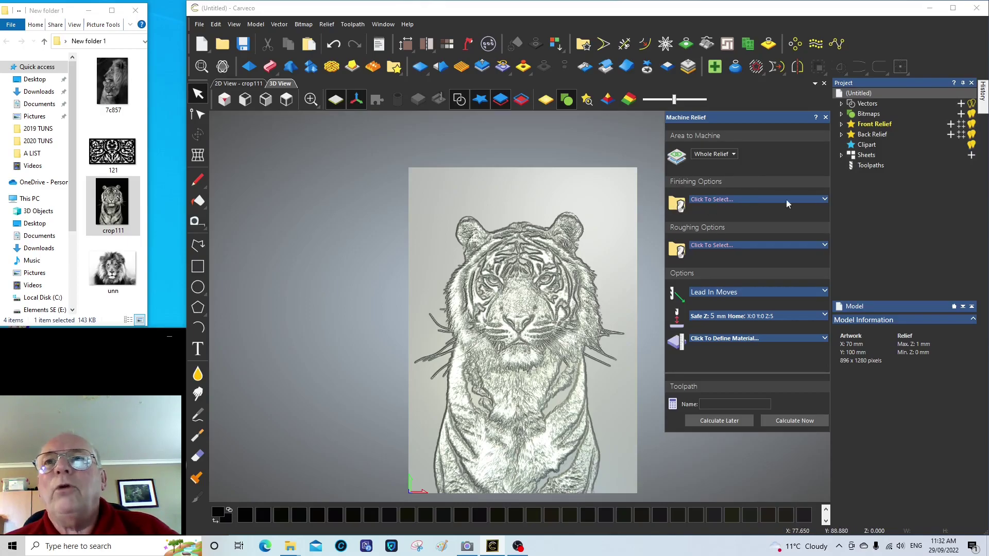
left_click(825, 199)
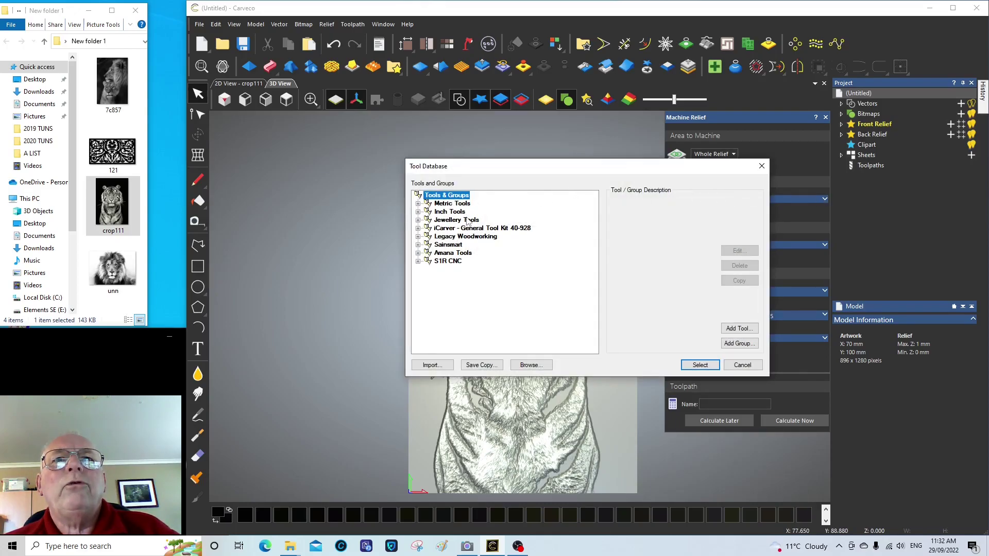
left_click(418, 204)
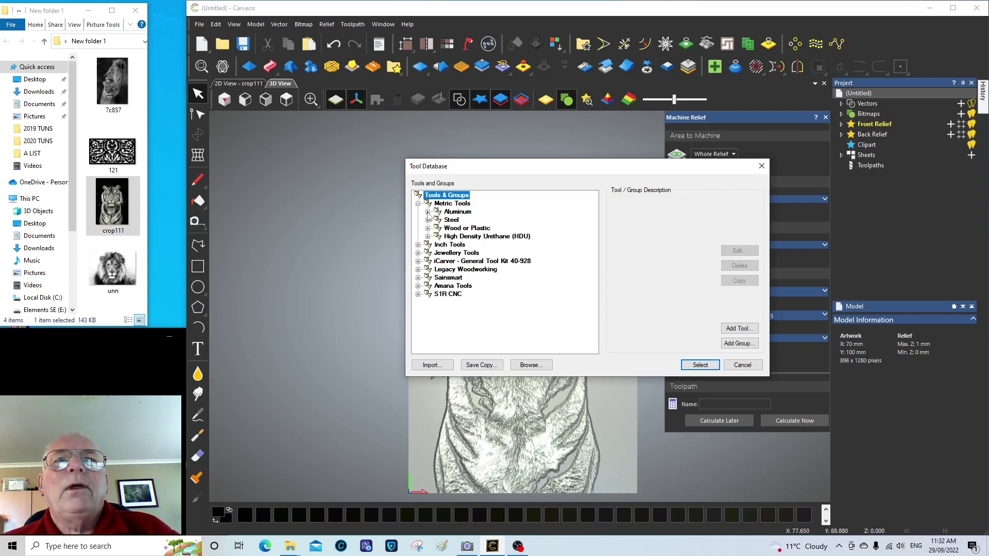
left_click(427, 212)
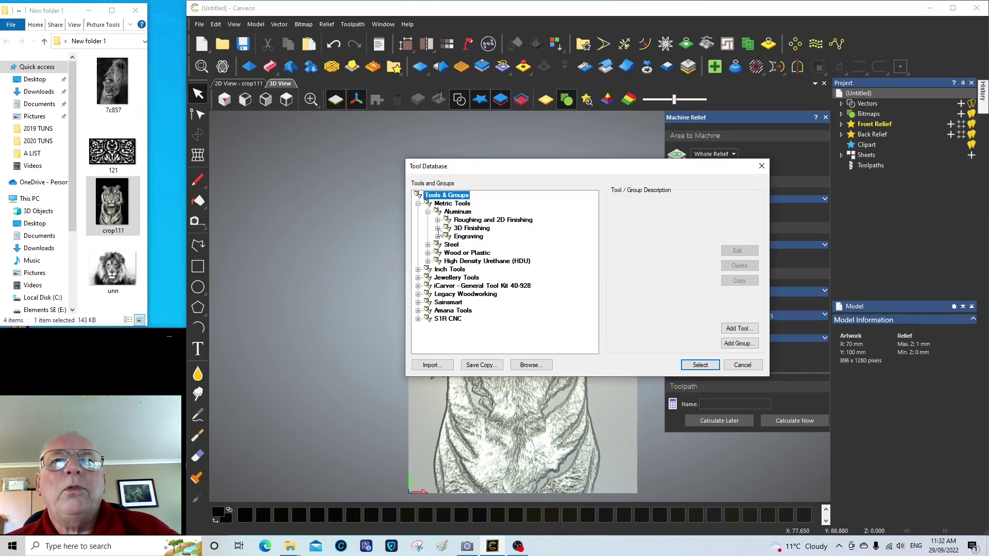
left_click(438, 229)
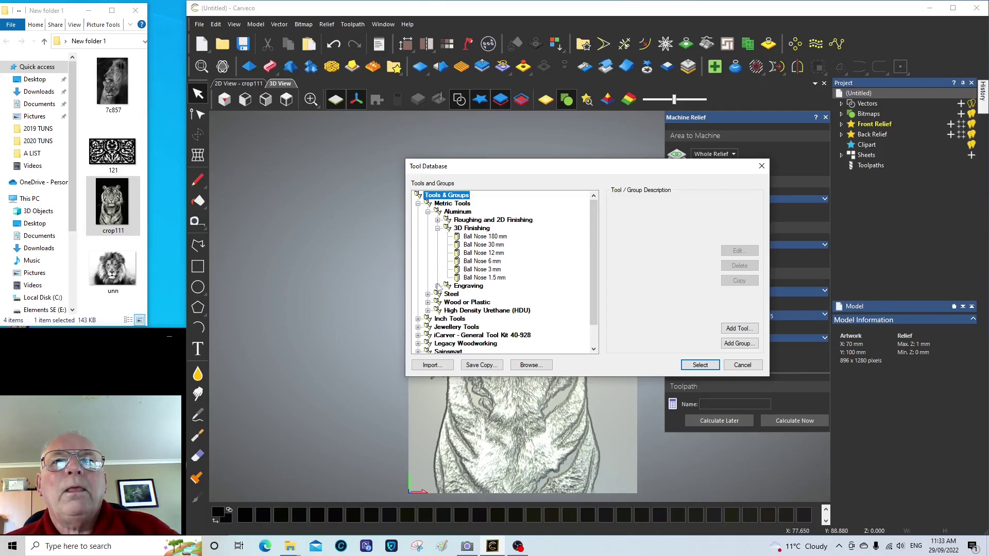
left_click(438, 287)
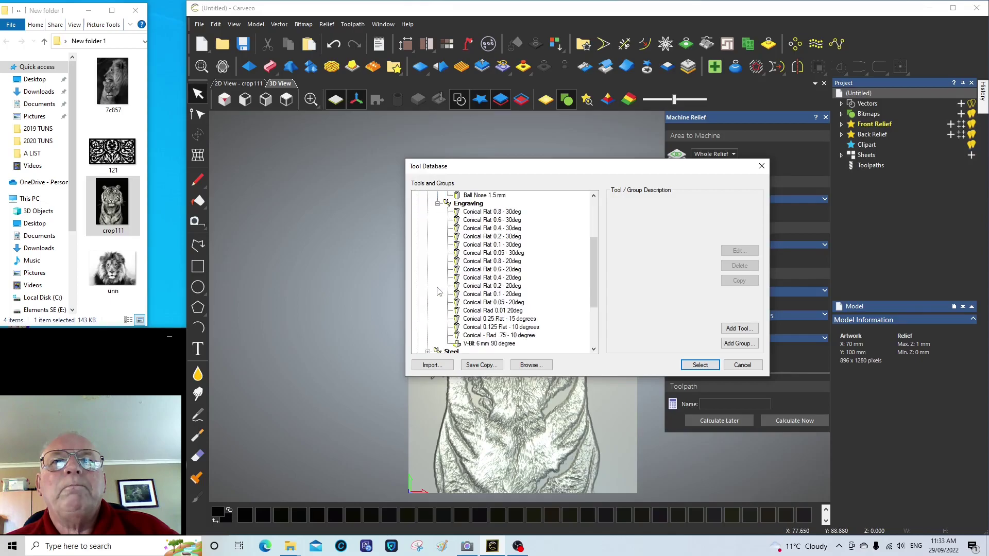
left_click(488, 312)
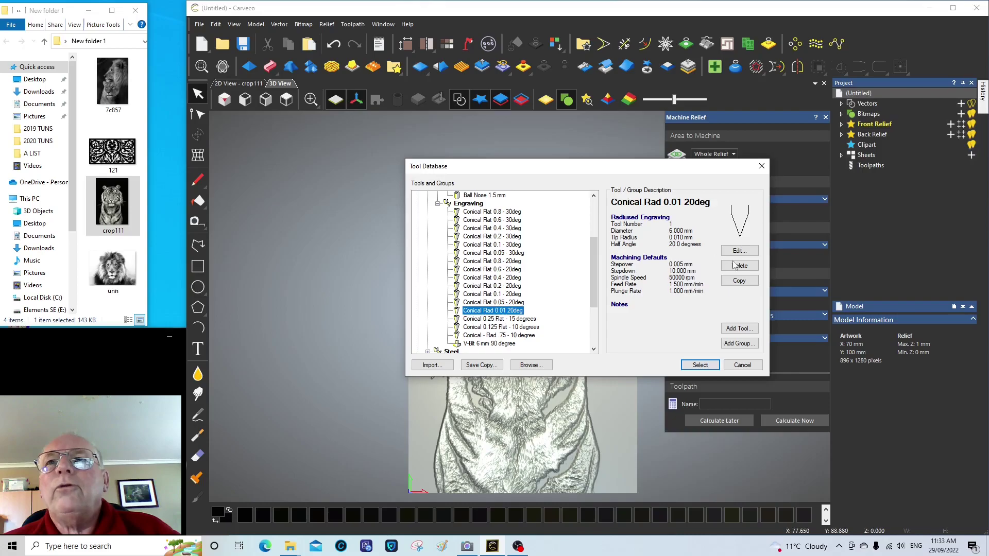
Step: Make Conical Rad 0.01 20deg the finishing tool and show its cutting parameters
left_click(706, 365)
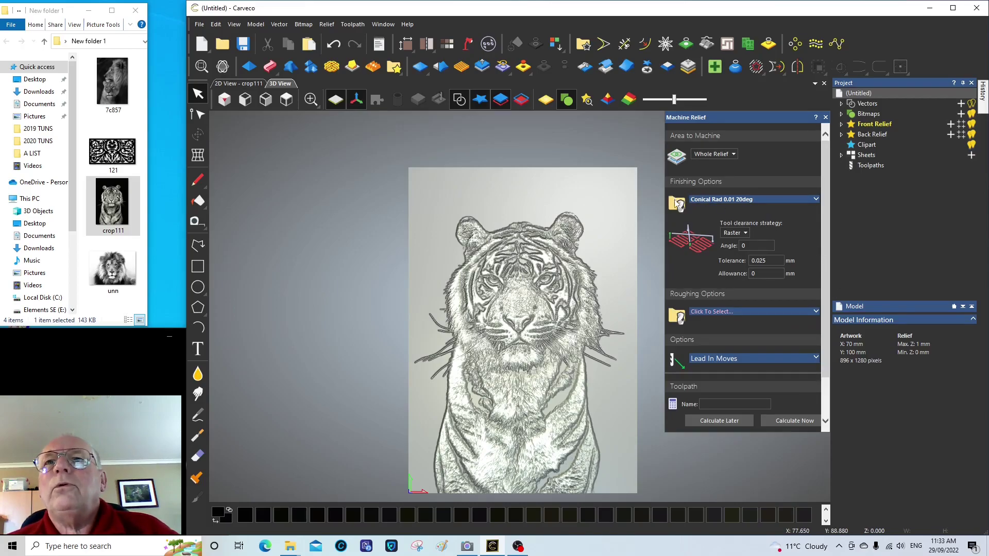
left_click(815, 200)
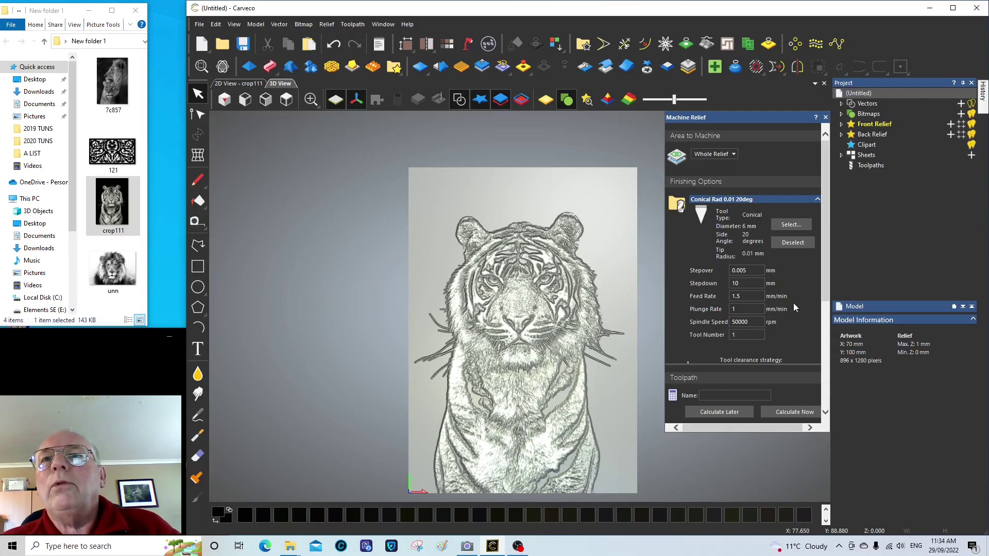
left_click(740, 272)
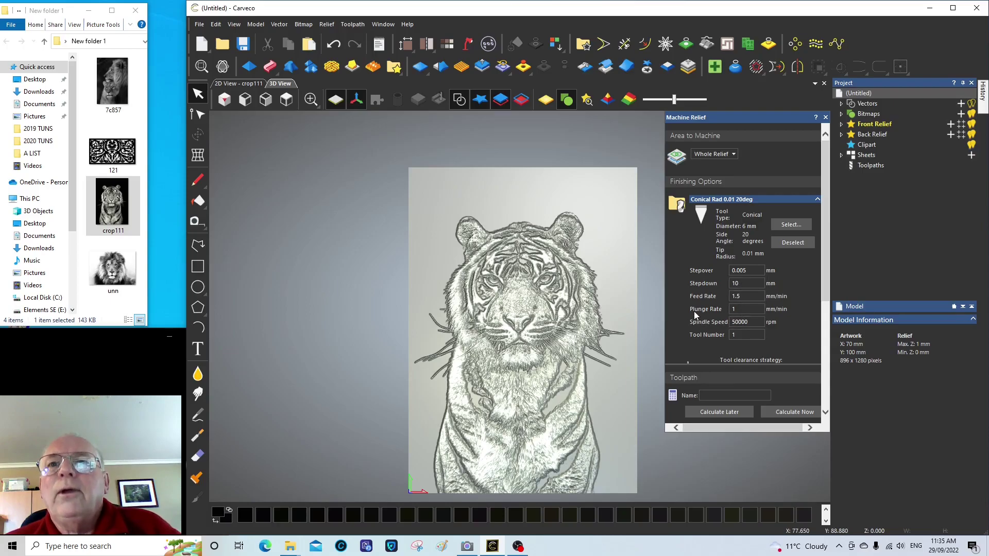
Step: Give the conical tool feed rate 500, plunge rate 250 and spindle speed 24000
double_click(732, 296)
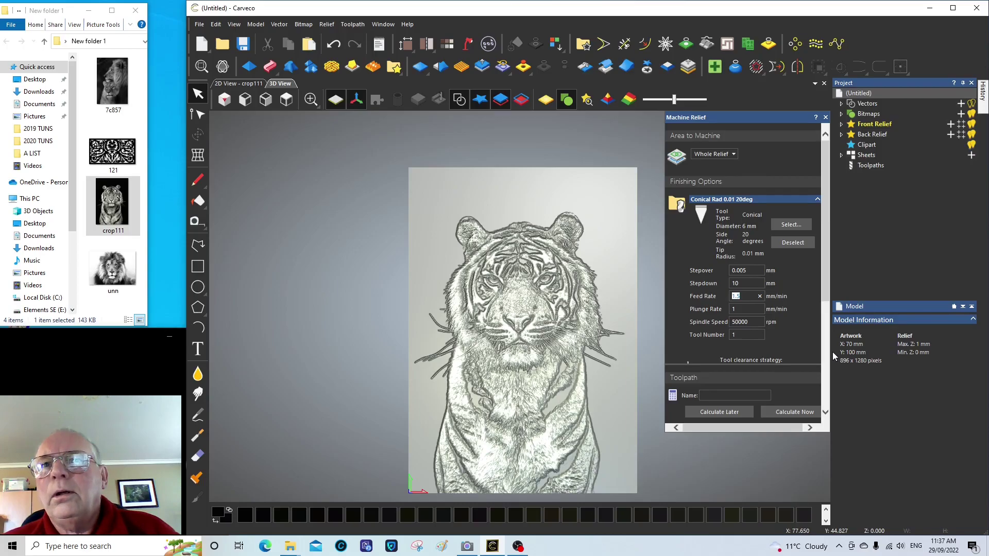
type("250")
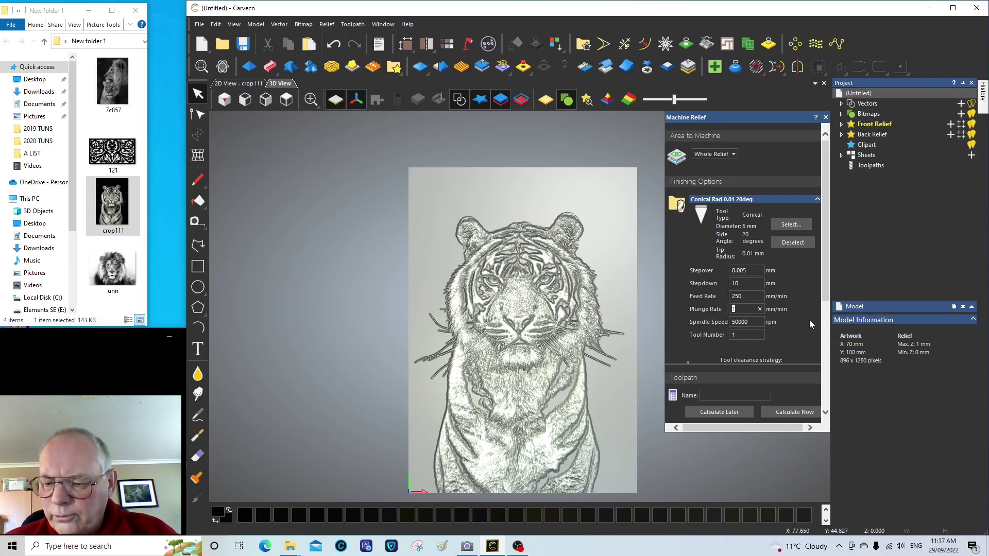
type("250")
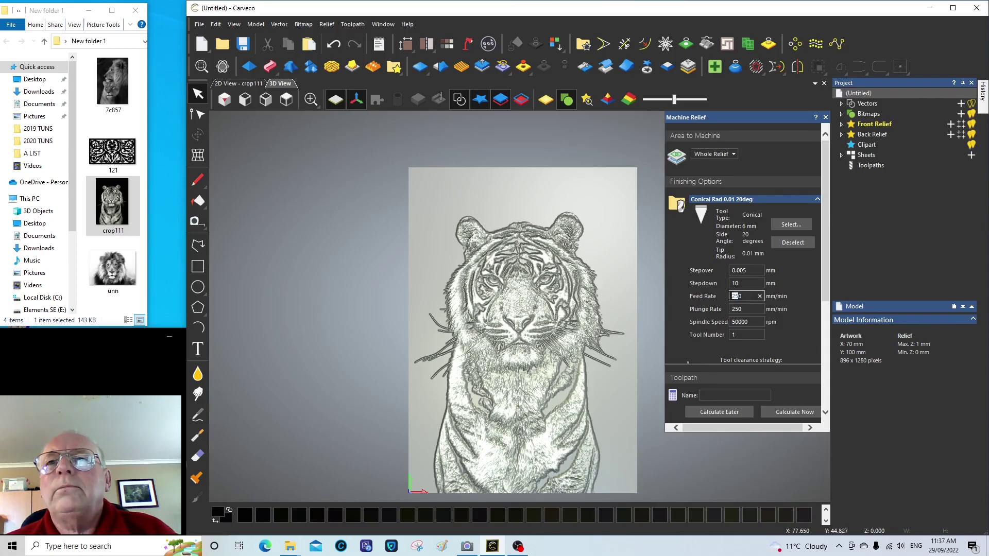
left_click(734, 296)
type("0")
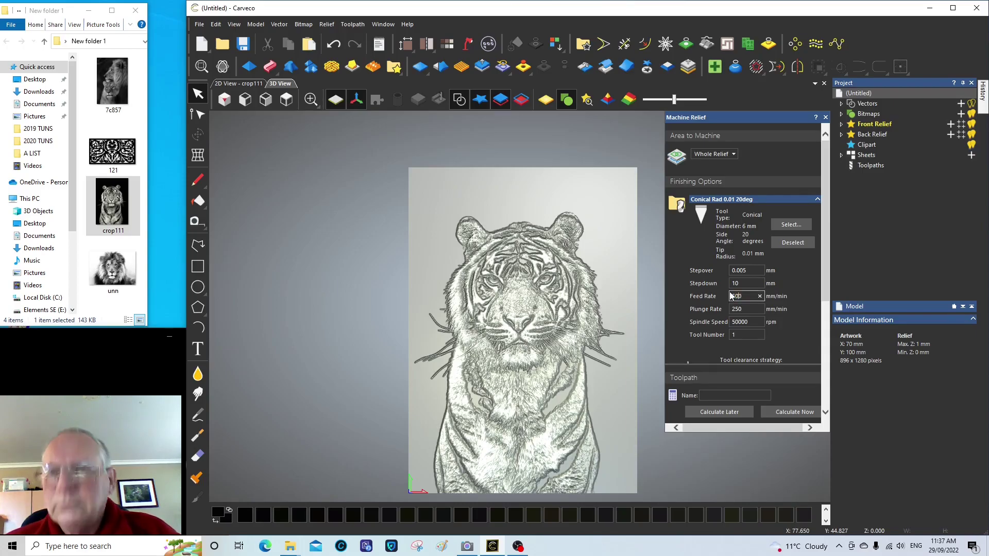
left_click(742, 309)
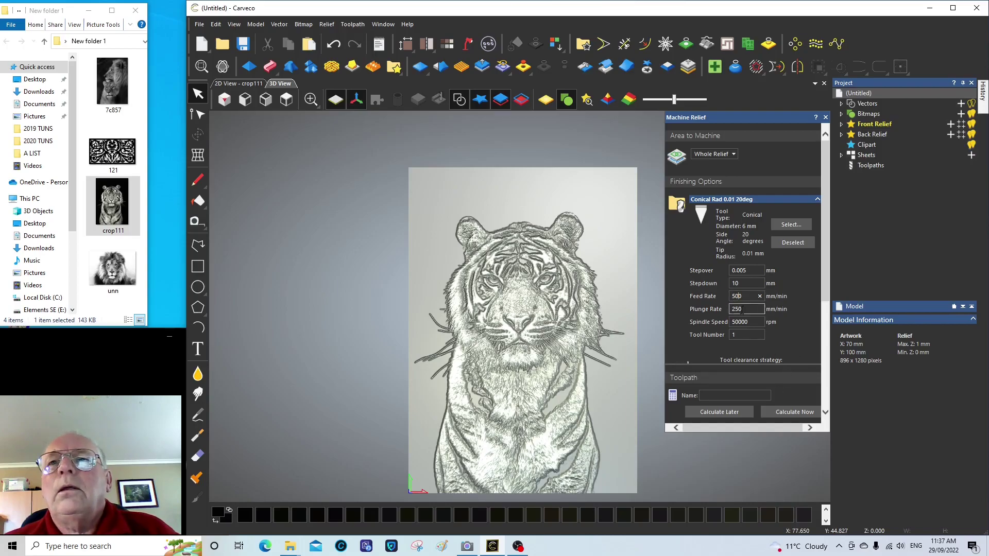
left_click(740, 323)
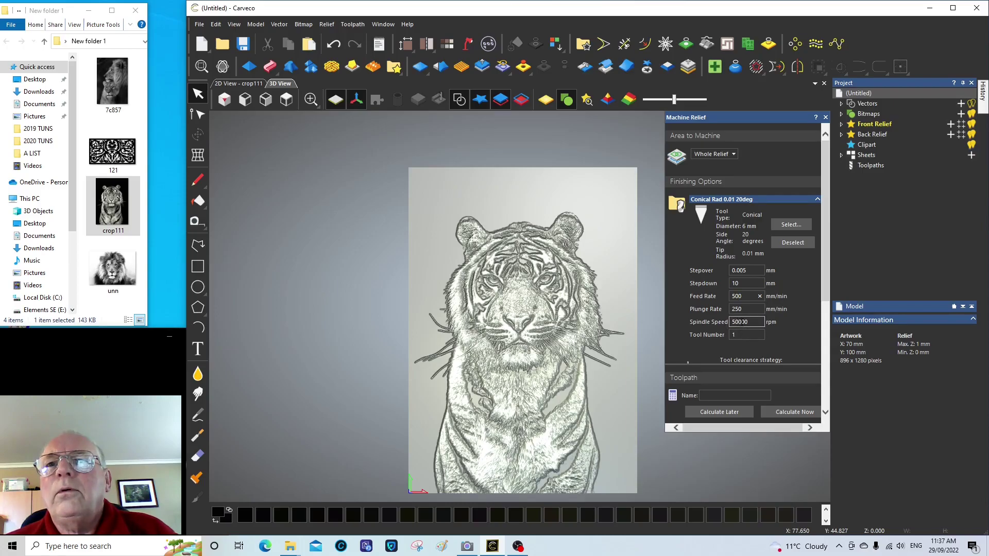
left_click_drag(739, 322, 728, 323)
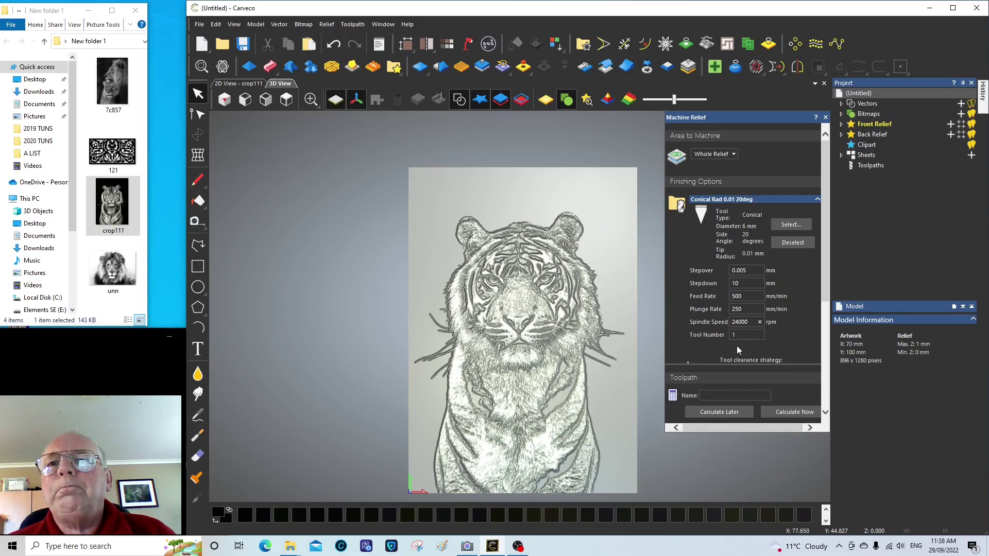
left_click(732, 338)
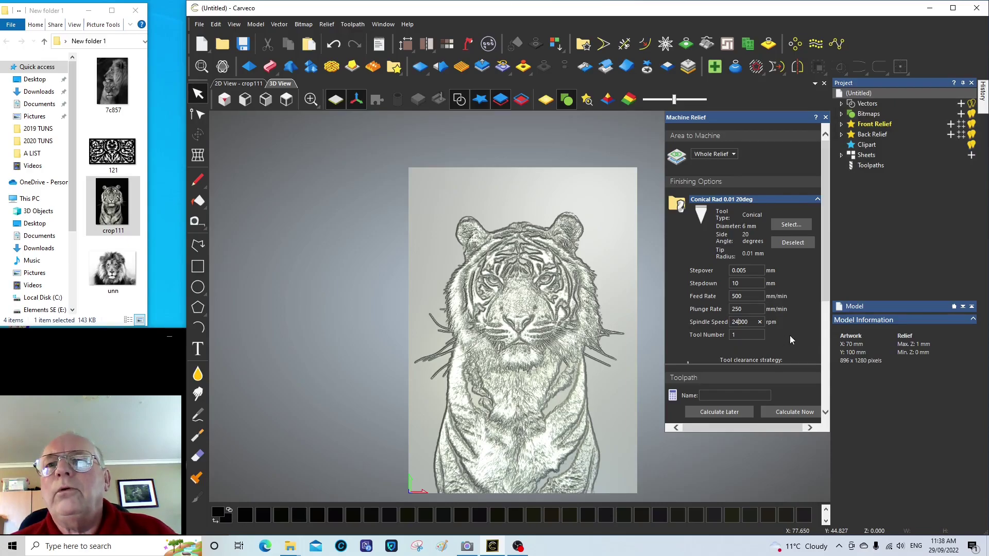
scroll(790, 335, "down", 5)
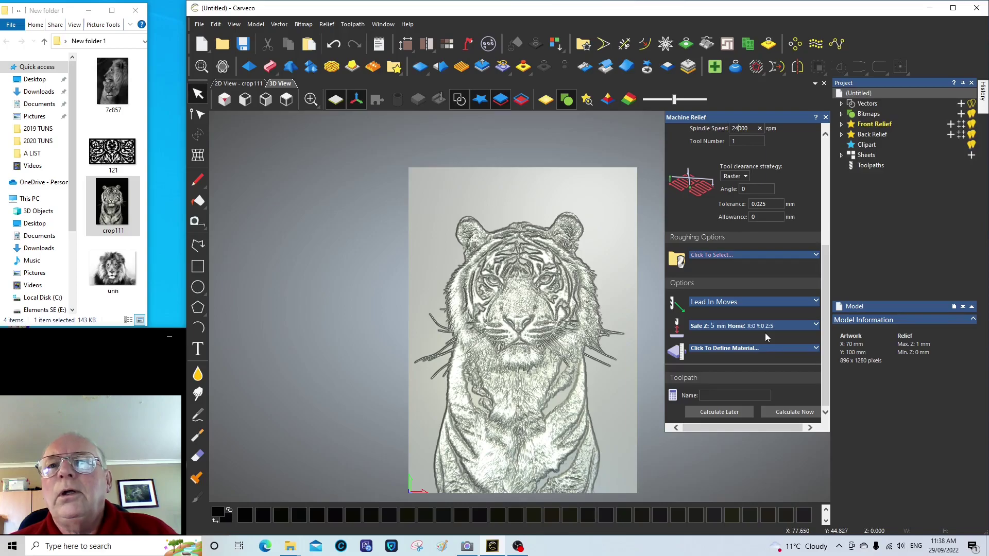
Step: Set the material thickness for the relief toolpath to 3 mm
left_click(816, 348)
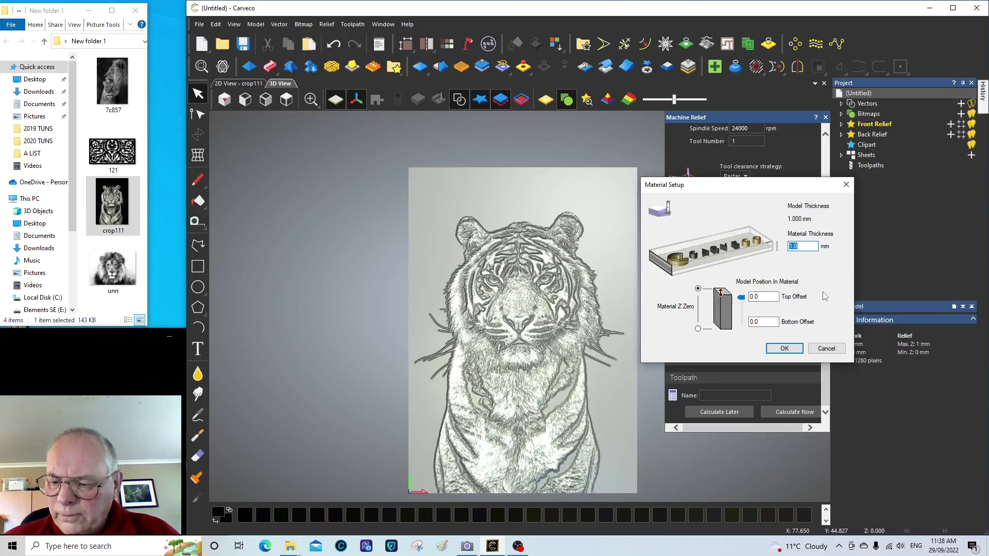
type("3")
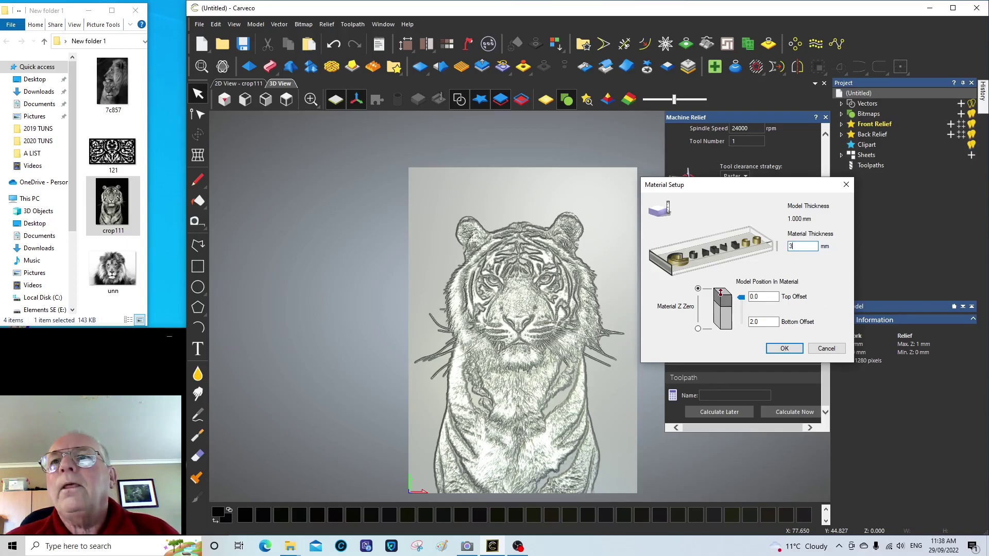
type(".0")
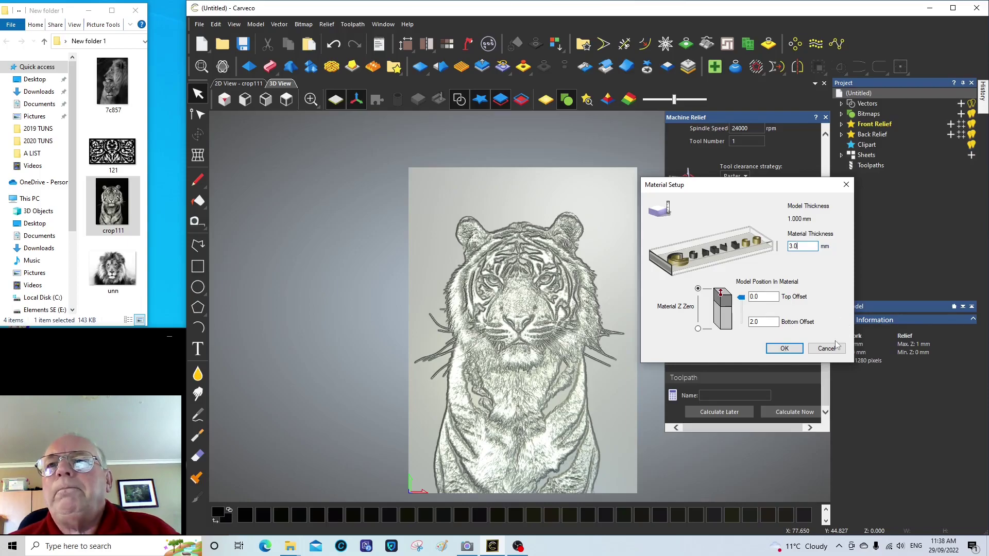
left_click(785, 349)
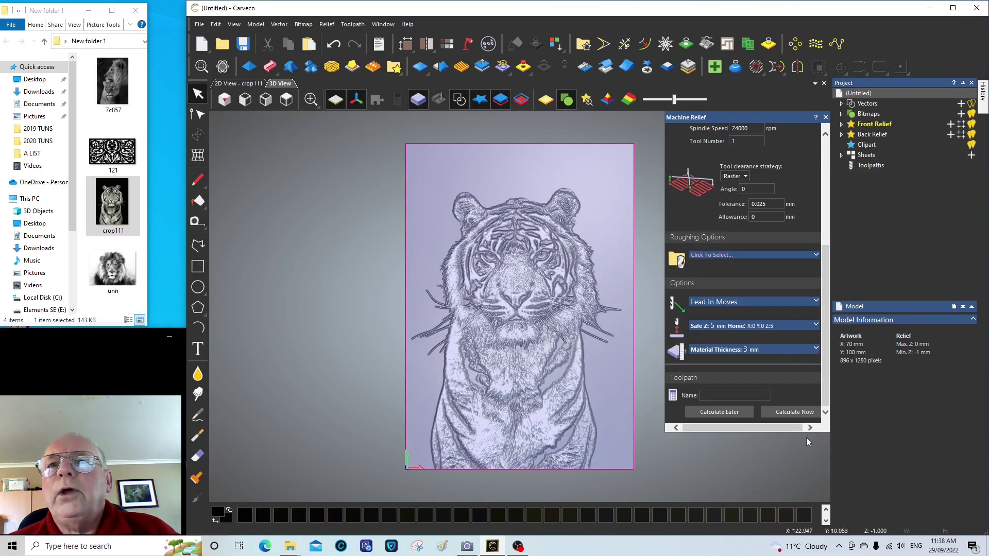
Step: Name the relief finishing toolpath 'CUT 1 TEST'
left_click(715, 395)
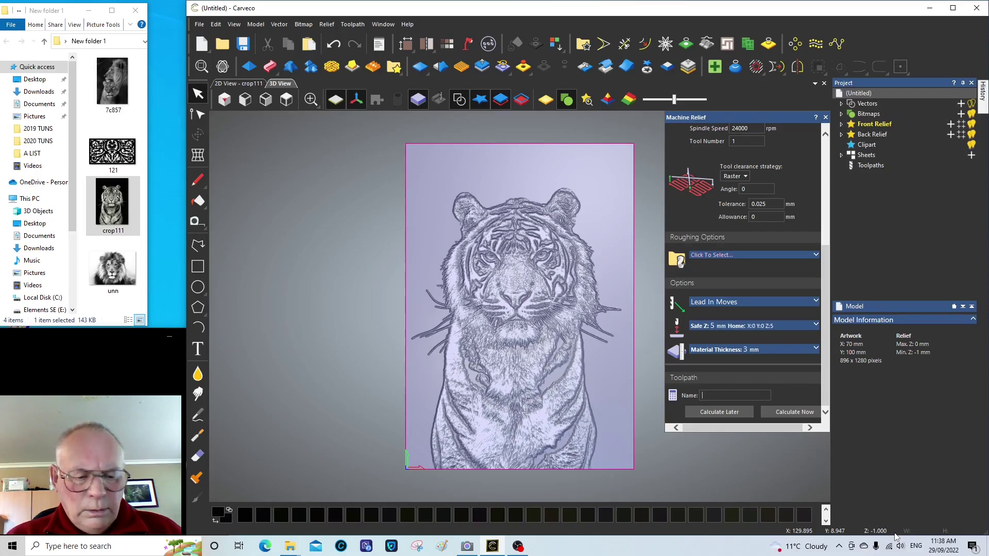
type("CUT")
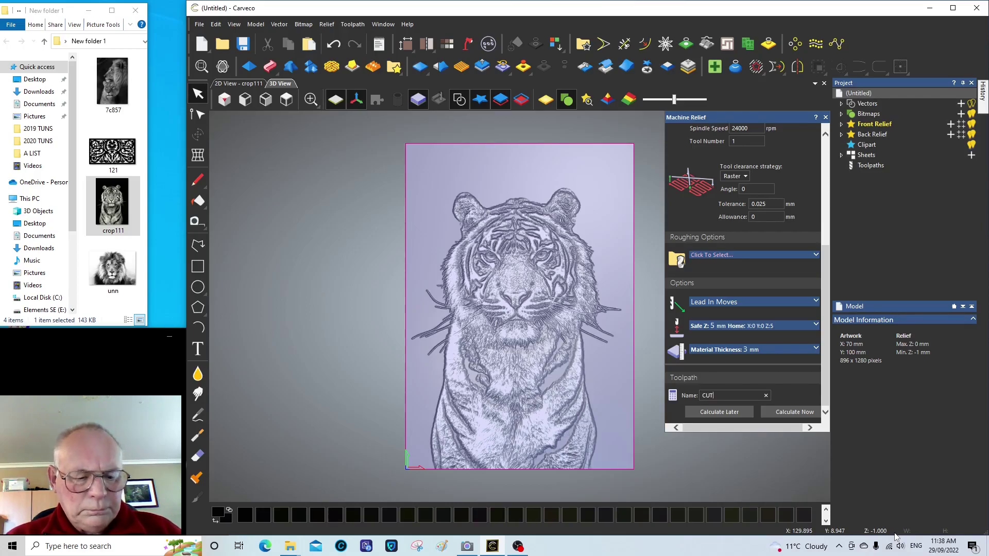
type(" 1")
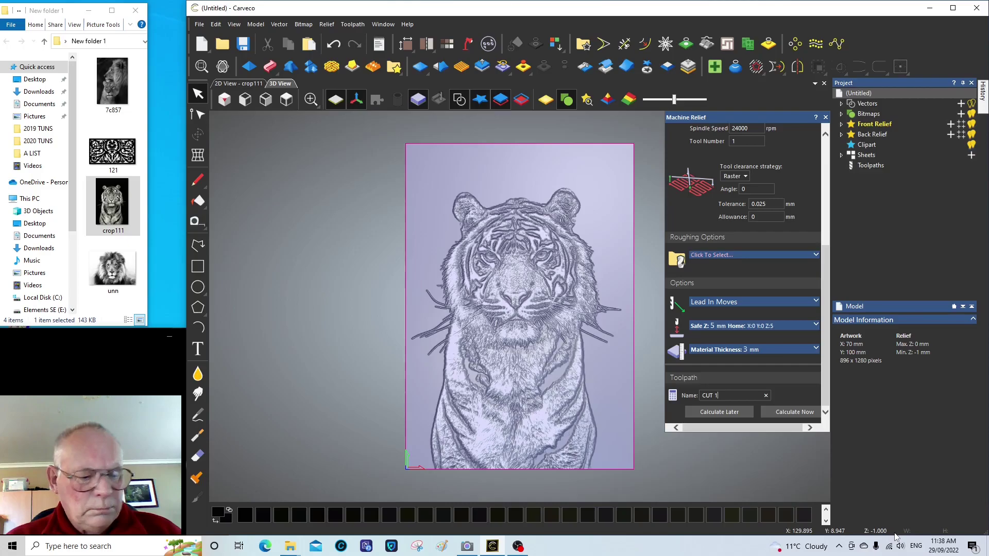
type(" TEST")
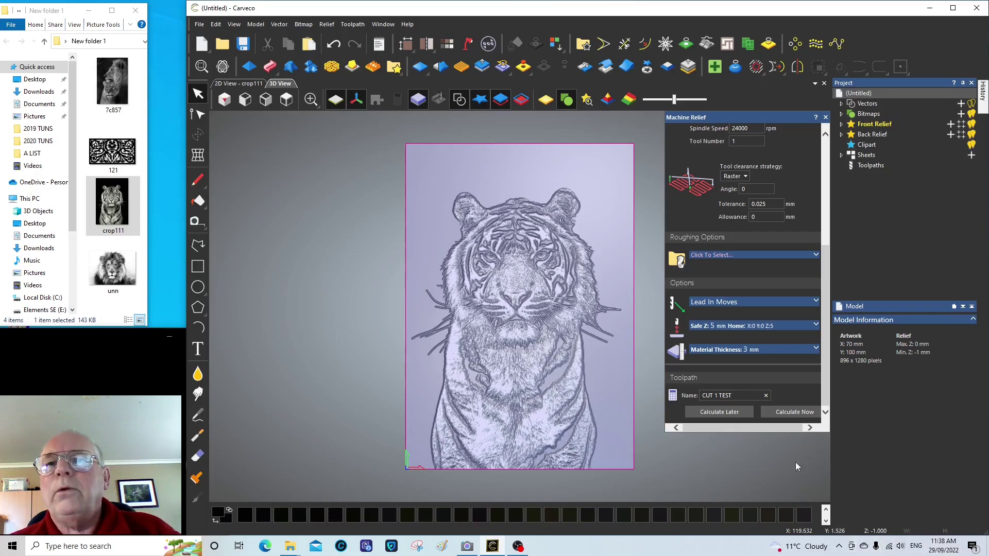
Step: Calculate the CUT 1 TEST raster toolpath and zoom in and out to inspect its passes over the tiger
left_click(798, 414)
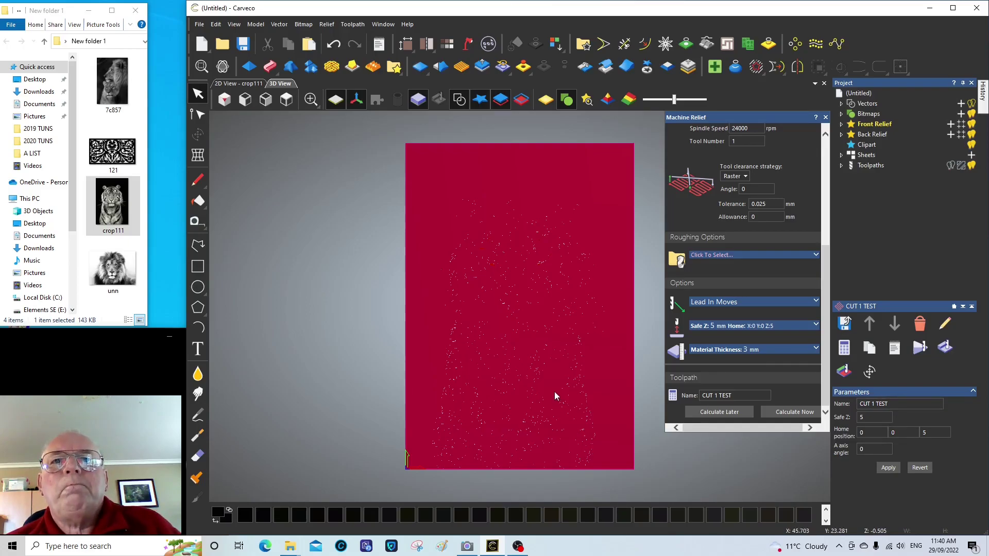
scroll(551, 376, "up", 2)
scroll(448, 345, "up", 5)
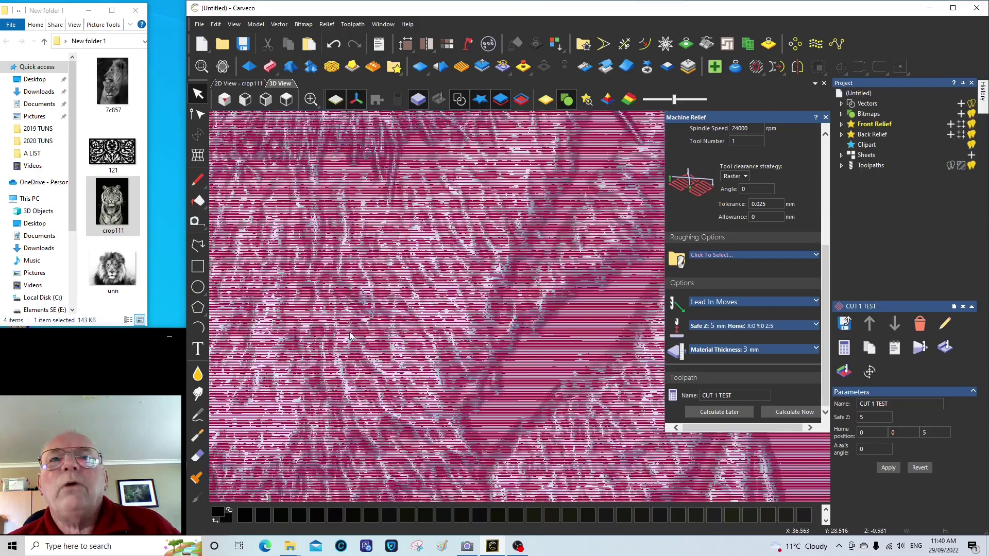
scroll(469, 341, "up", 1)
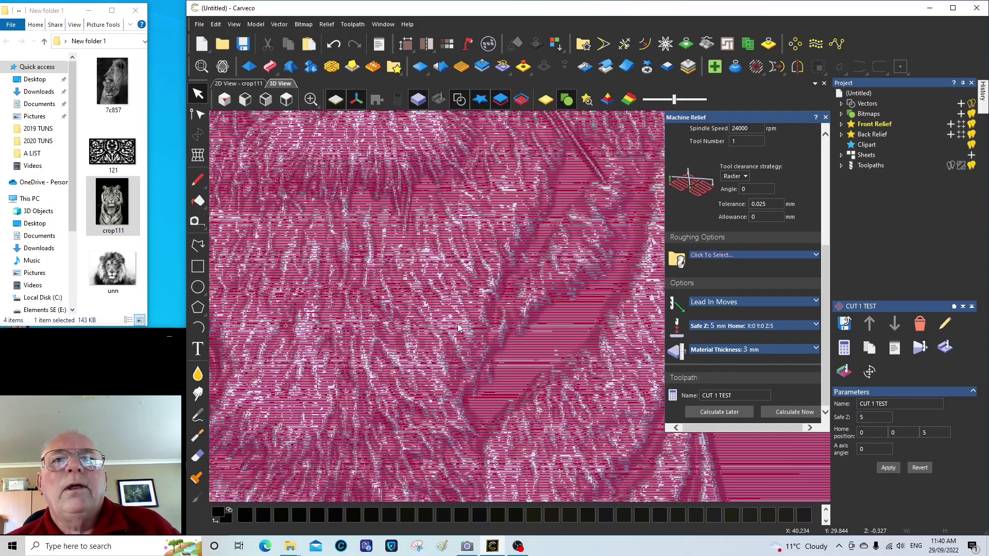
scroll(464, 328, "up", 1)
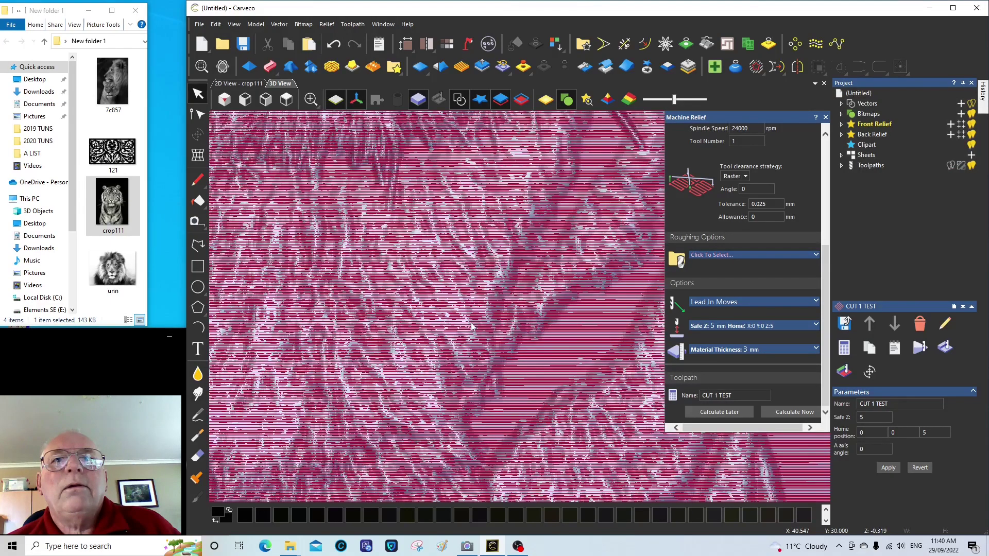
scroll(466, 330, "up", 1)
scroll(460, 312, "up", 1)
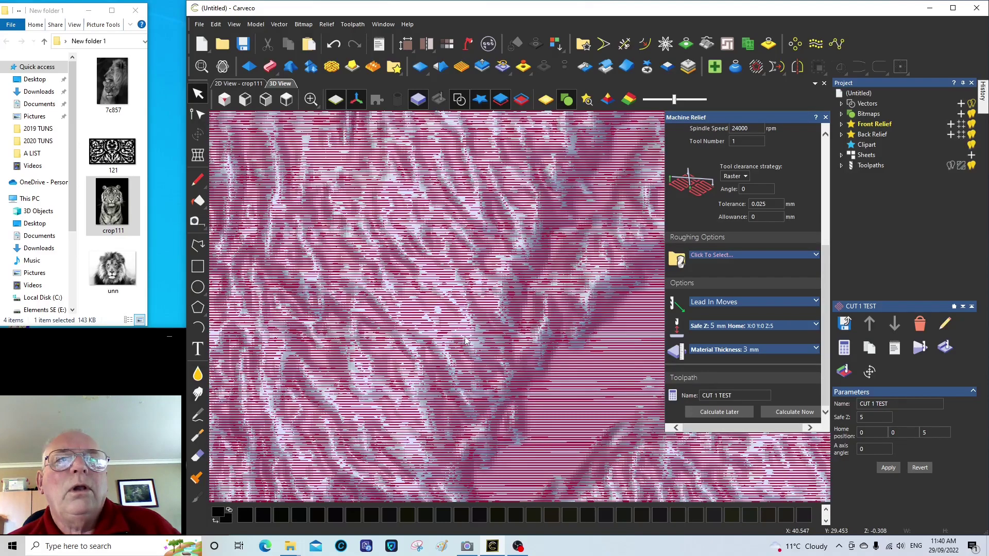
scroll(469, 341, "down", 1)
scroll(468, 340, "down", 5)
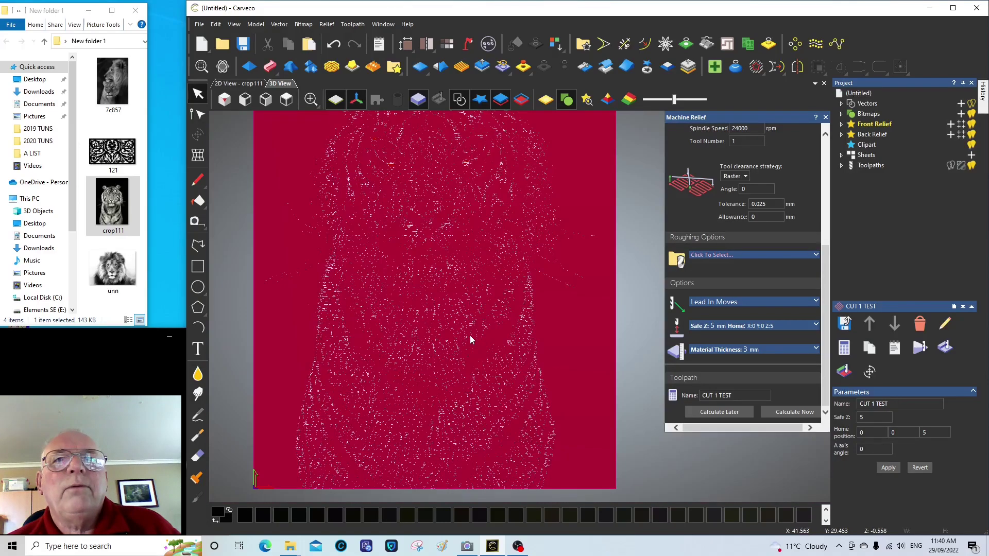
scroll(470, 339, "down", 4)
scroll(469, 339, "up", 3)
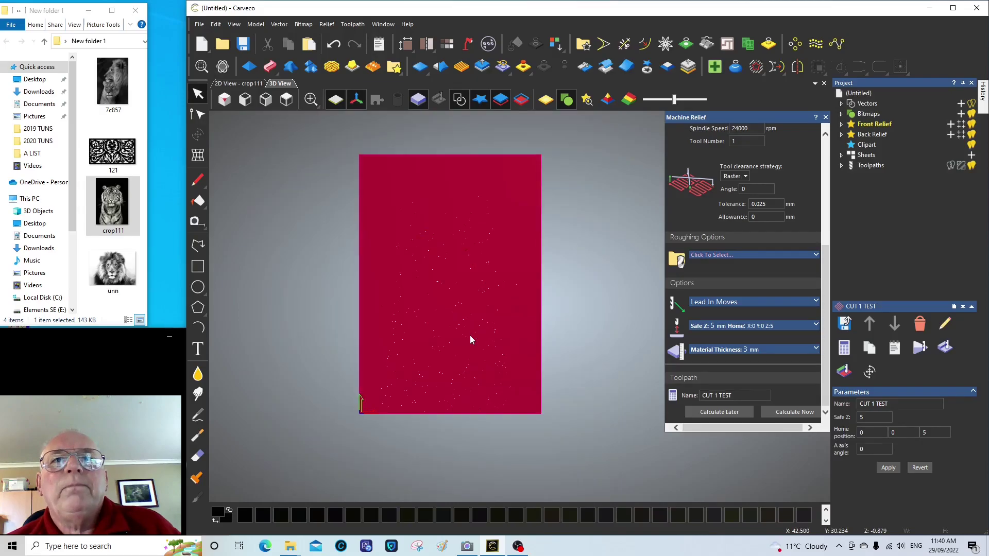
scroll(470, 340, "up", 2)
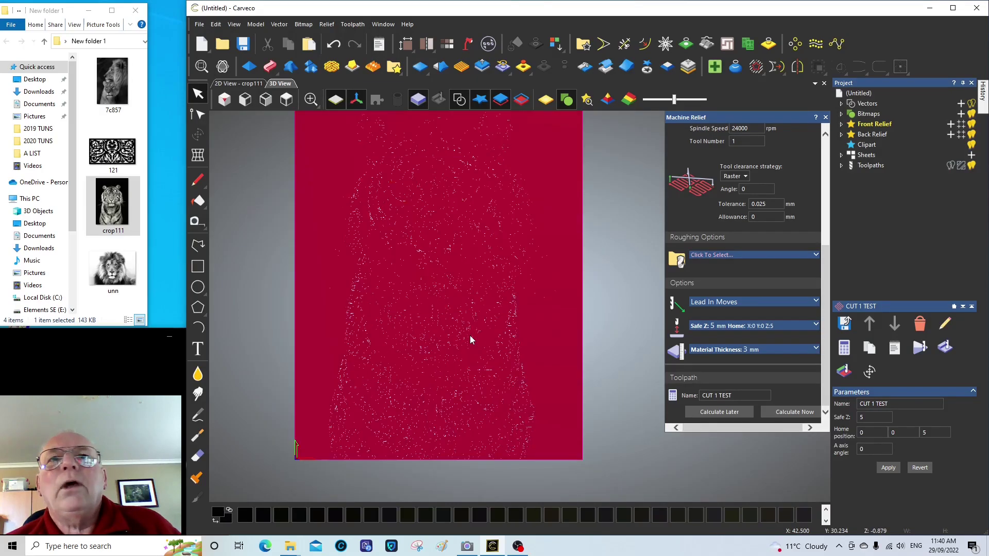
Step: Close the Machine Relief settings and show the Toolpaths panel down to its Simulation group
left_click(826, 118)
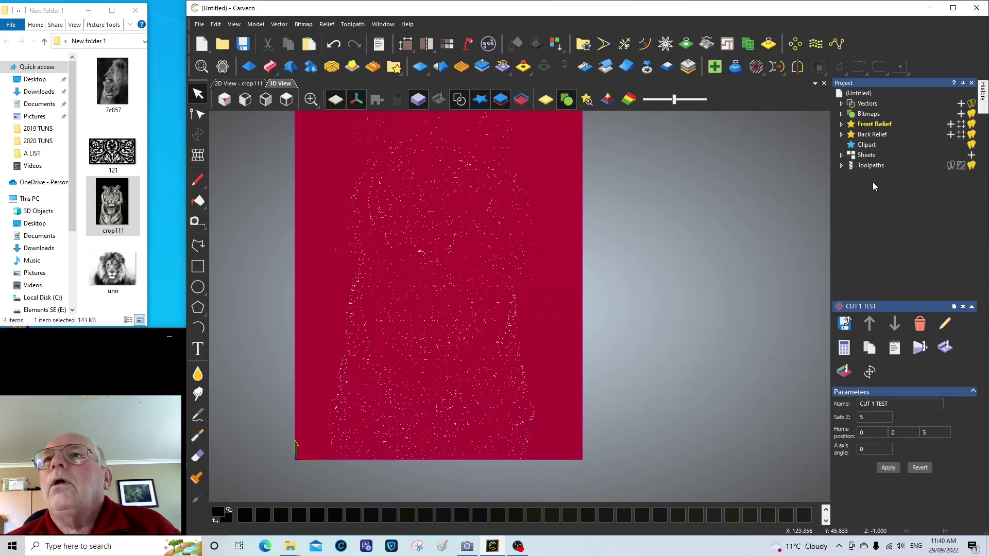
left_click(873, 166)
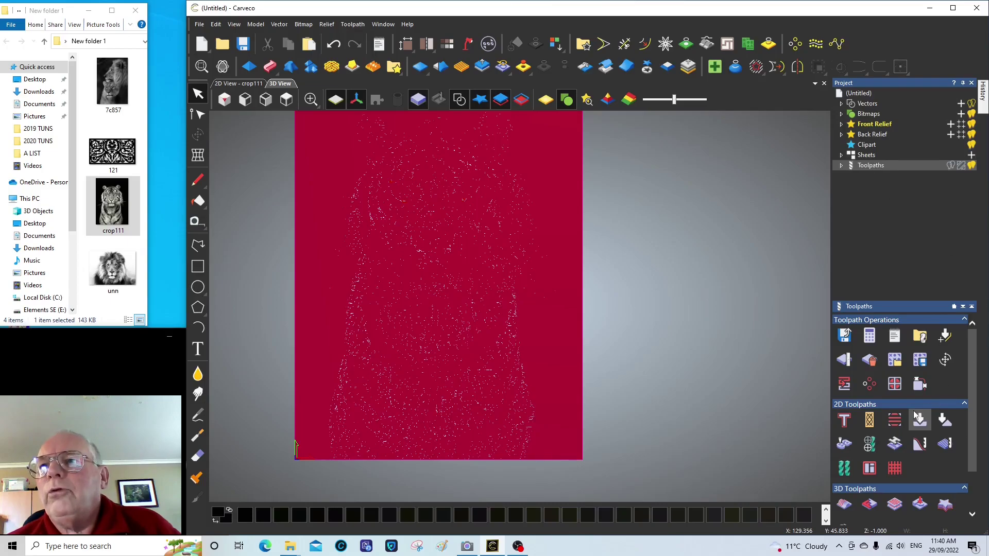
scroll(897, 412, "down", 2)
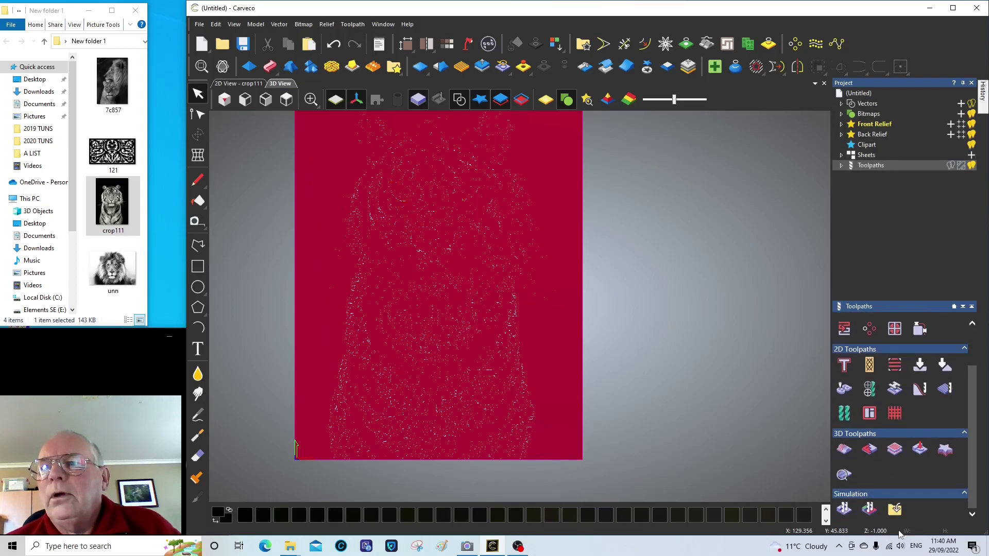
Step: Simulate all toolpaths at Fast resolution and inspect the carved tiger block up close
left_click(844, 509)
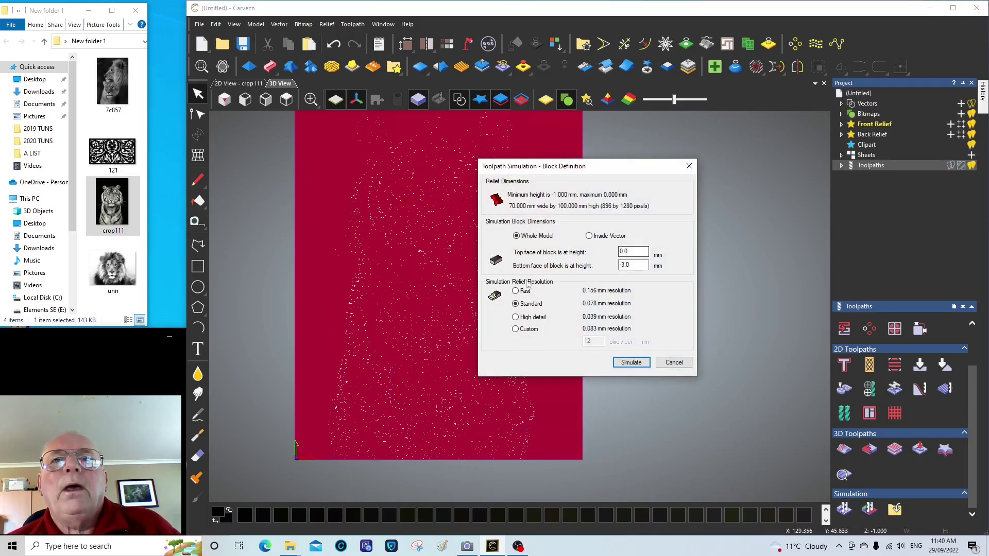
left_click(516, 292)
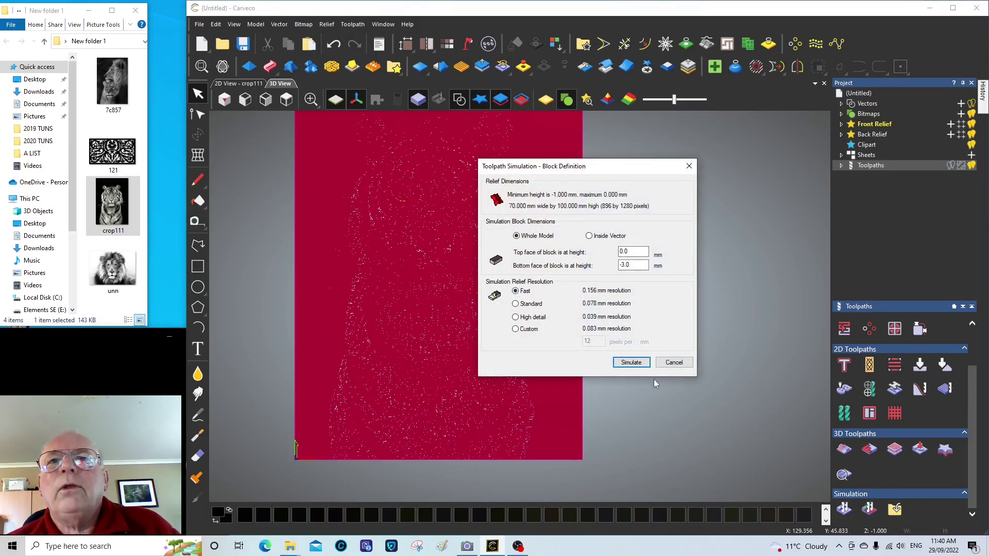
left_click(631, 362)
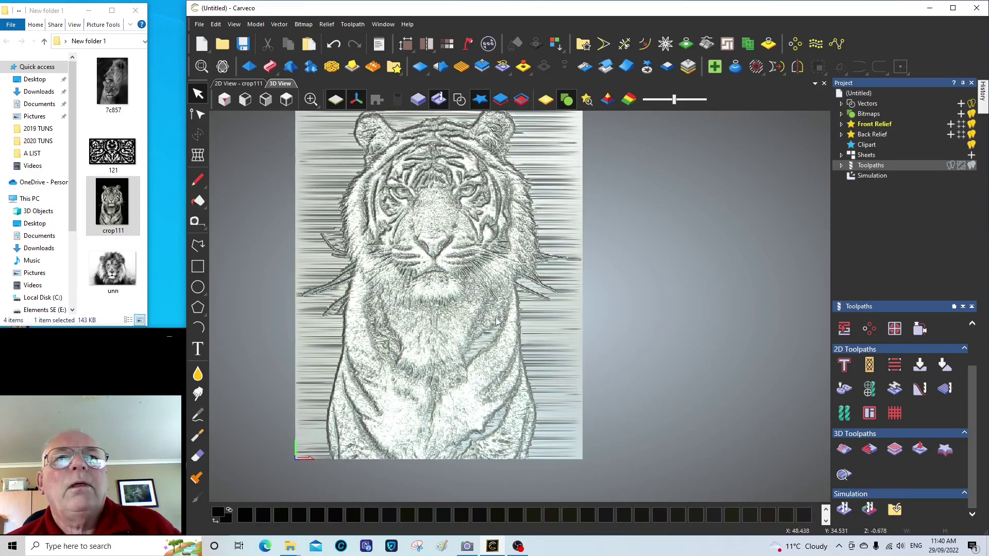
scroll(539, 298, "up", 1)
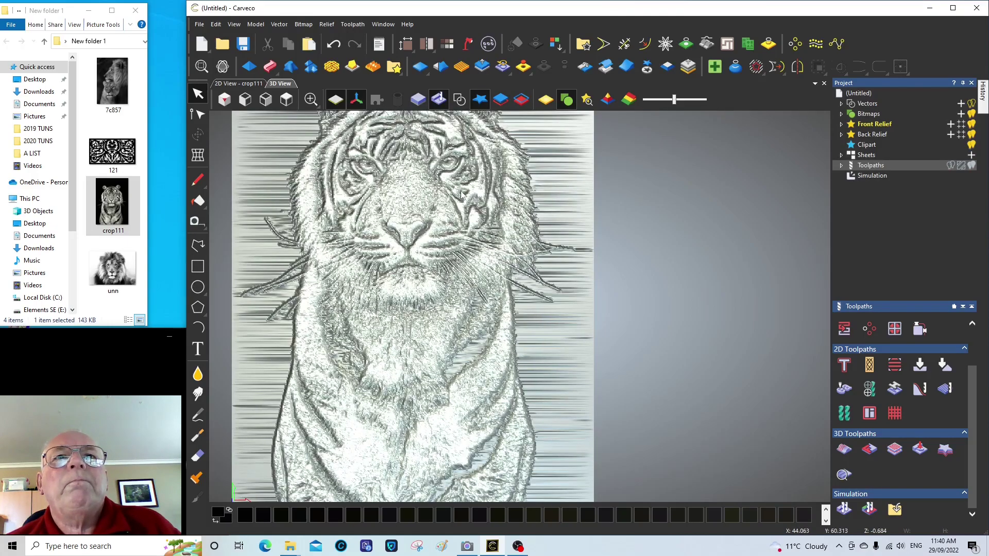
scroll(462, 198, "down", 2)
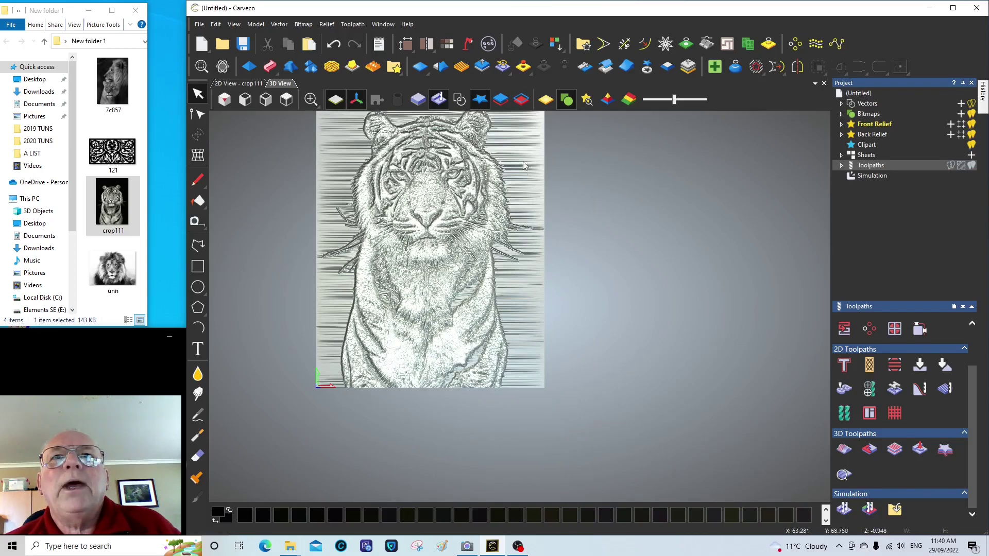
middle_click_drag(372, 166, 428, 248)
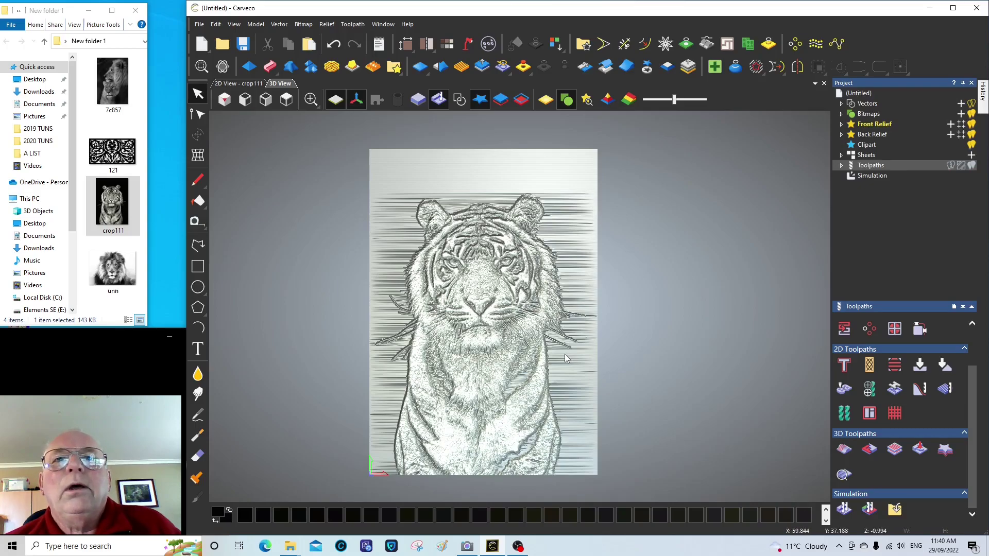
scroll(570, 249, "up", 5)
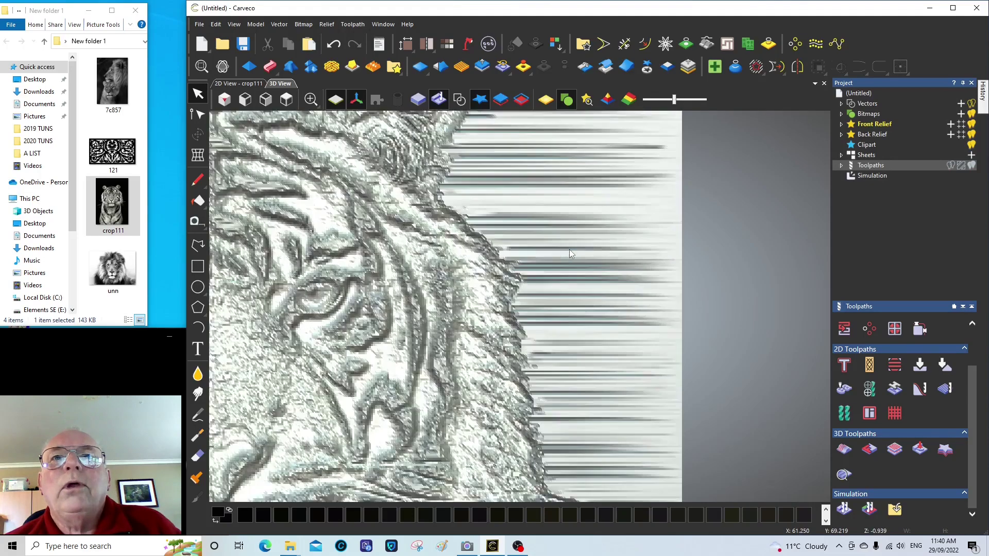
scroll(572, 295, "down", 6)
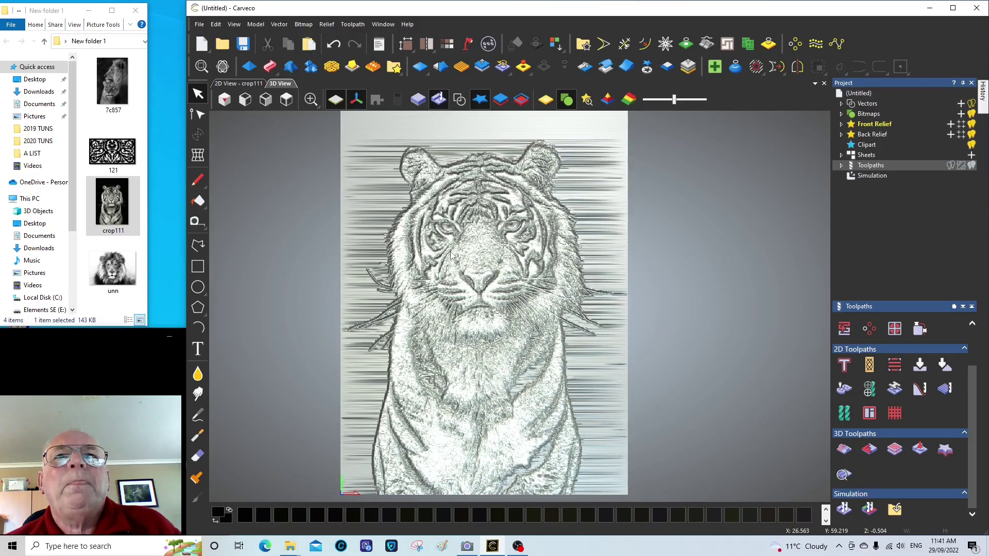
scroll(452, 255, "up", 3)
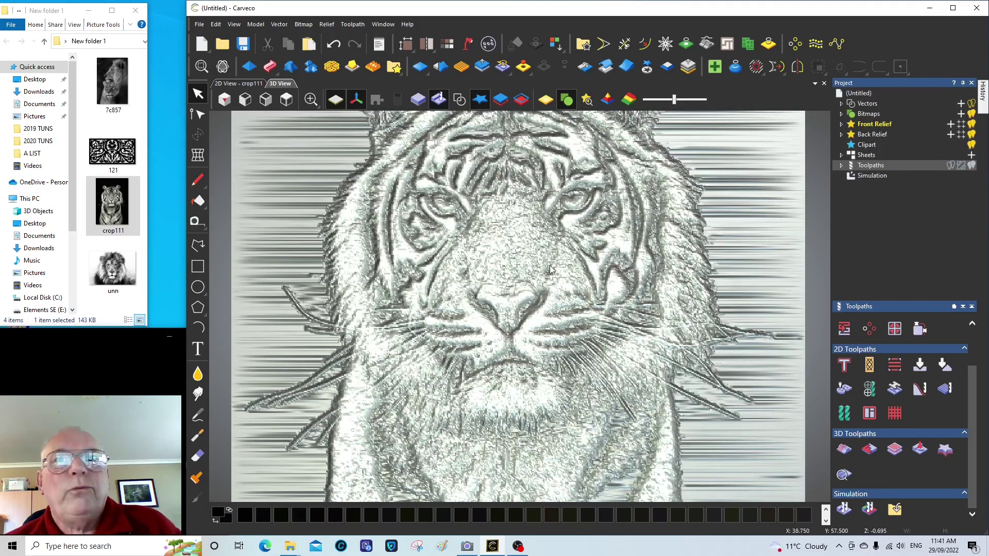
scroll(556, 269, "down", 2)
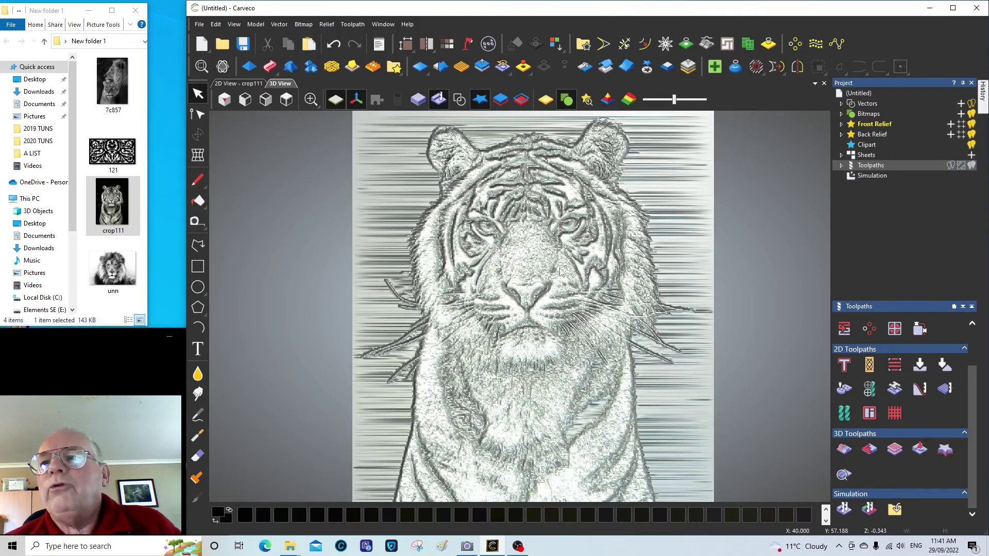
Step: Render the simulated tiger in Bronze material and re-enable dynamic level-of-detail
left_click(873, 176)
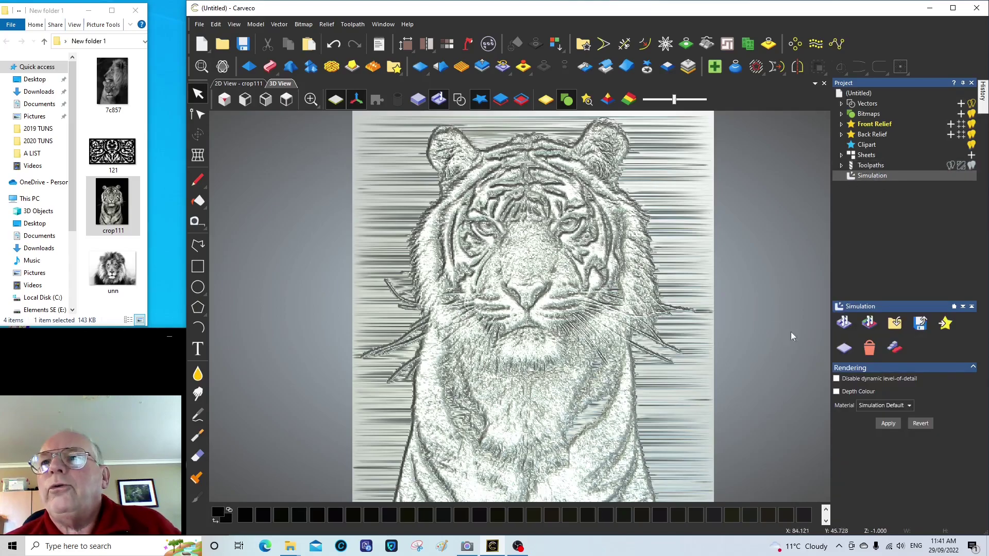
left_click(910, 407)
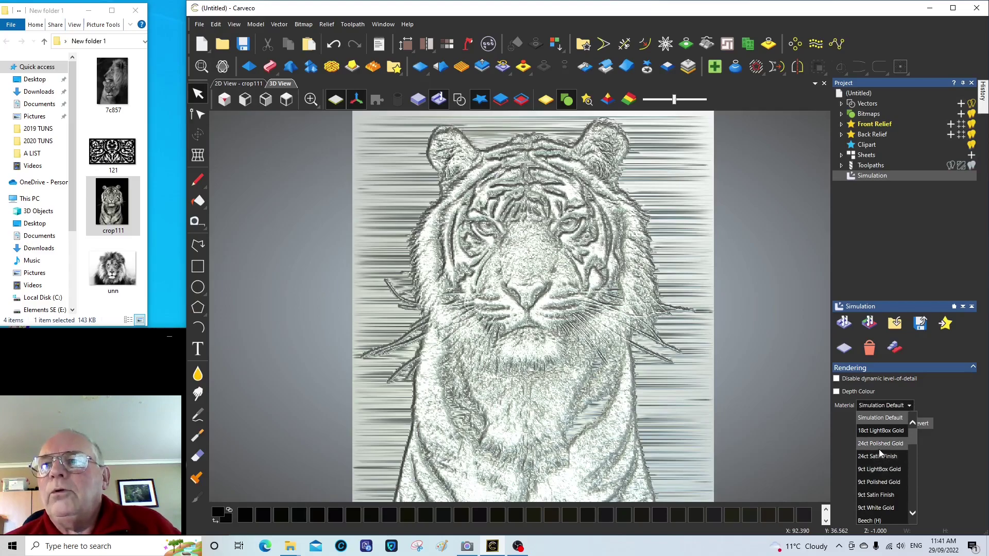
scroll(882, 446, "down", 1)
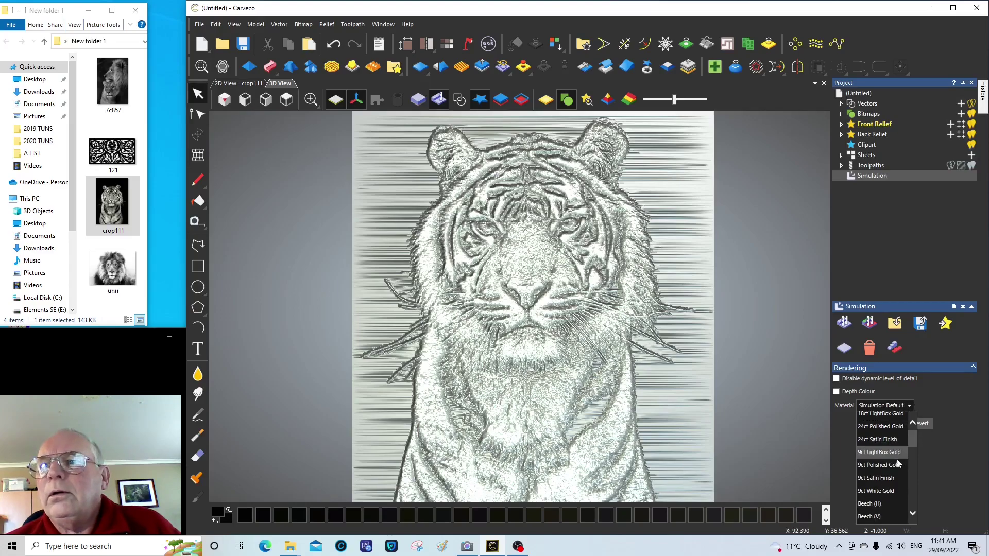
scroll(895, 459, "down", 1)
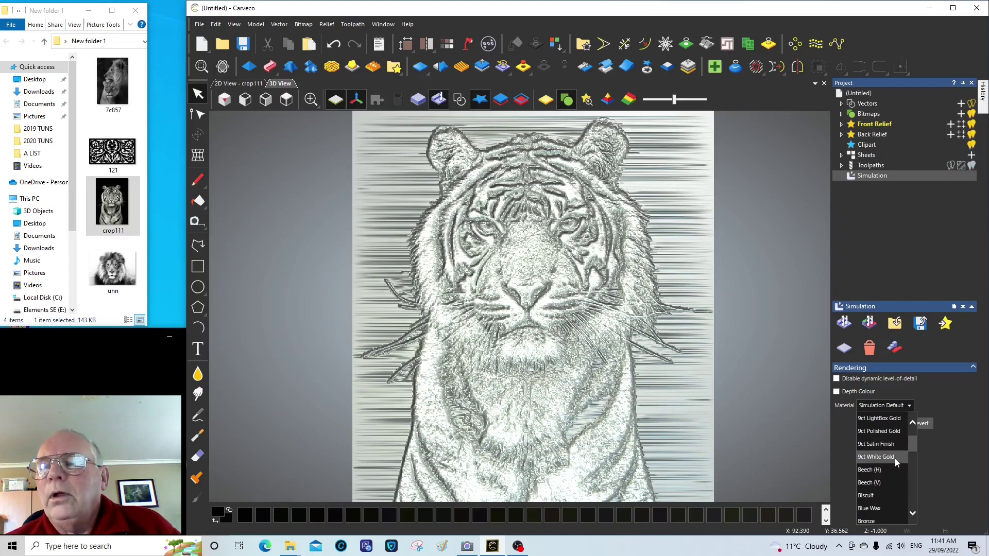
scroll(895, 459, "down", 1)
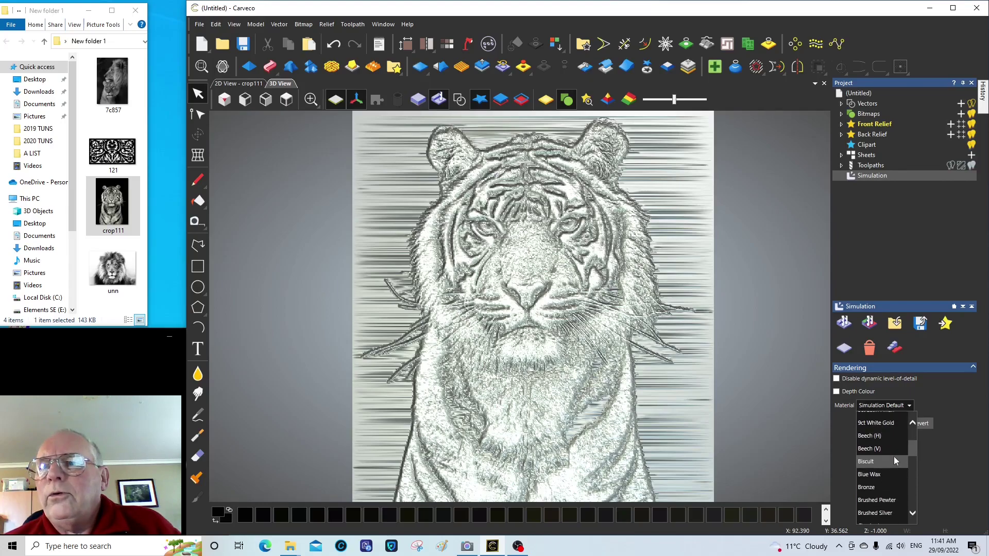
left_click(876, 487)
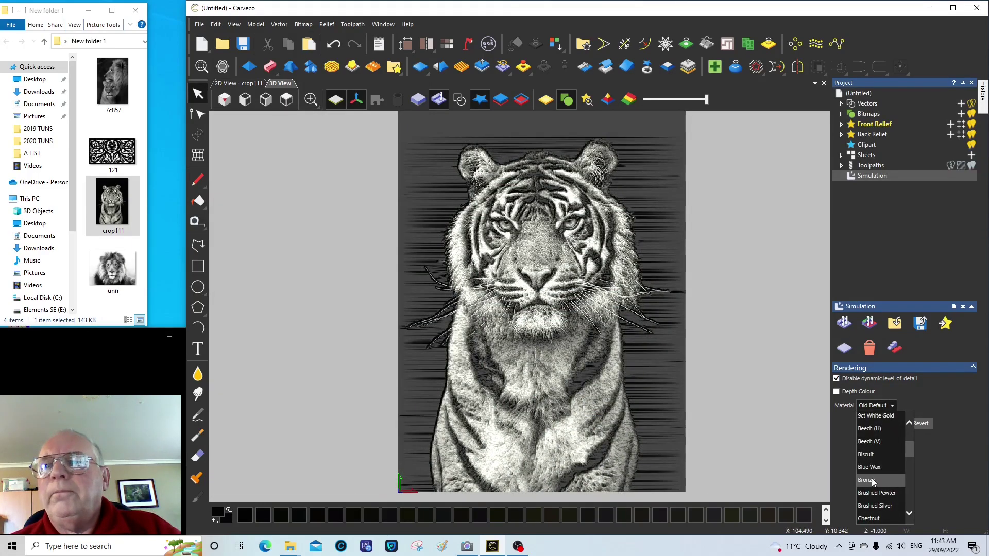
left_click(874, 481)
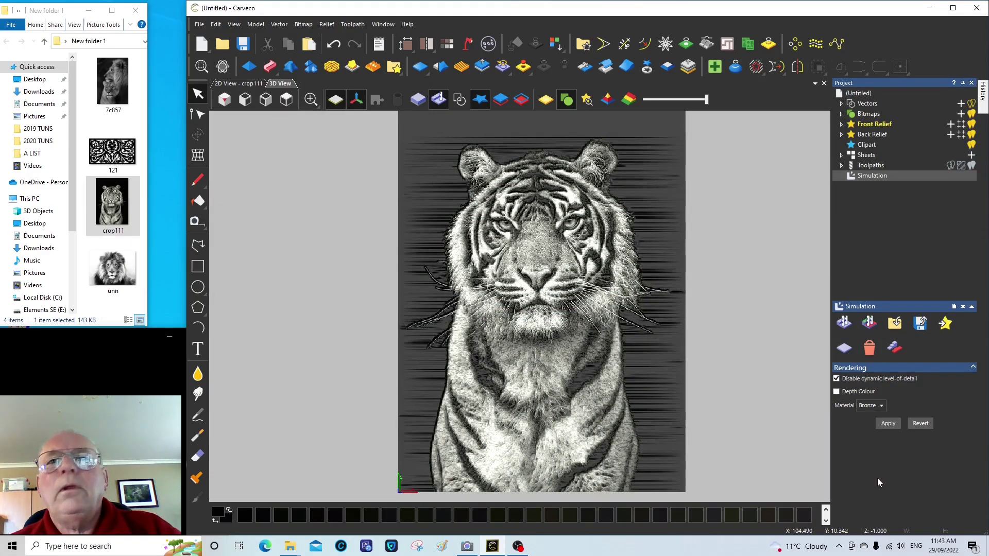
left_click(888, 424)
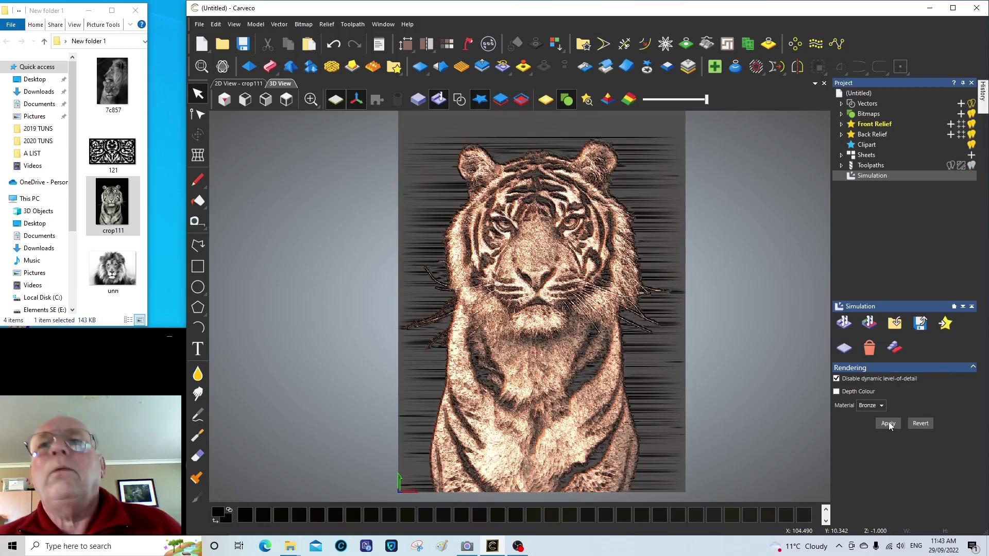
left_click(836, 380)
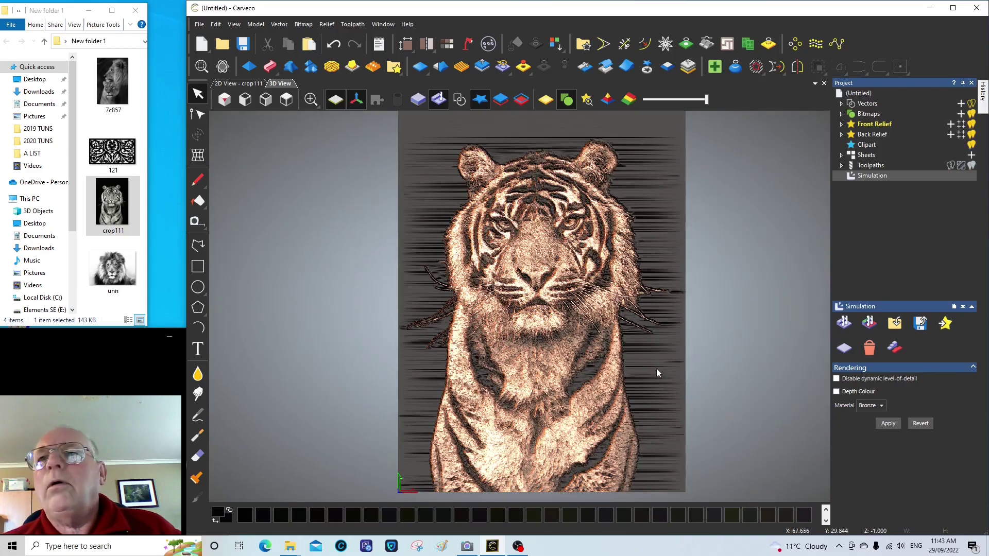
scroll(559, 398, "down", 1)
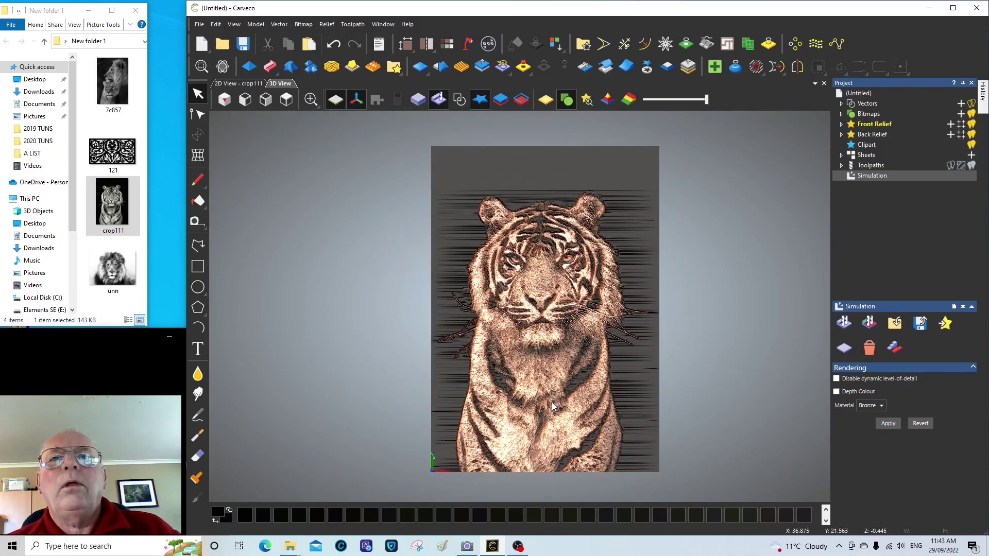
scroll(554, 427, "up", 1)
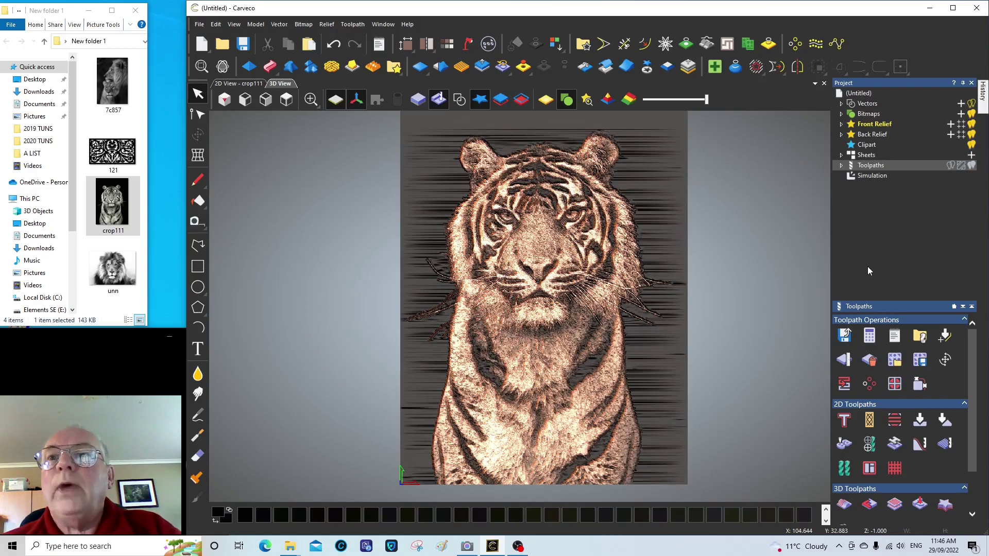
Step: Set up saving the CUT 1 TEST toolpath with the output file name TEST 1
left_click(843, 336)
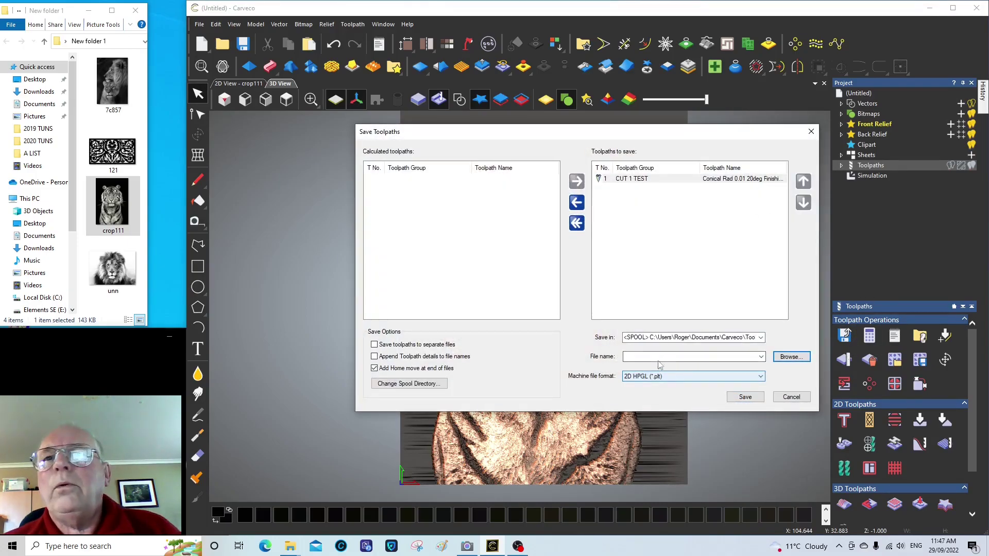
left_click(625, 357)
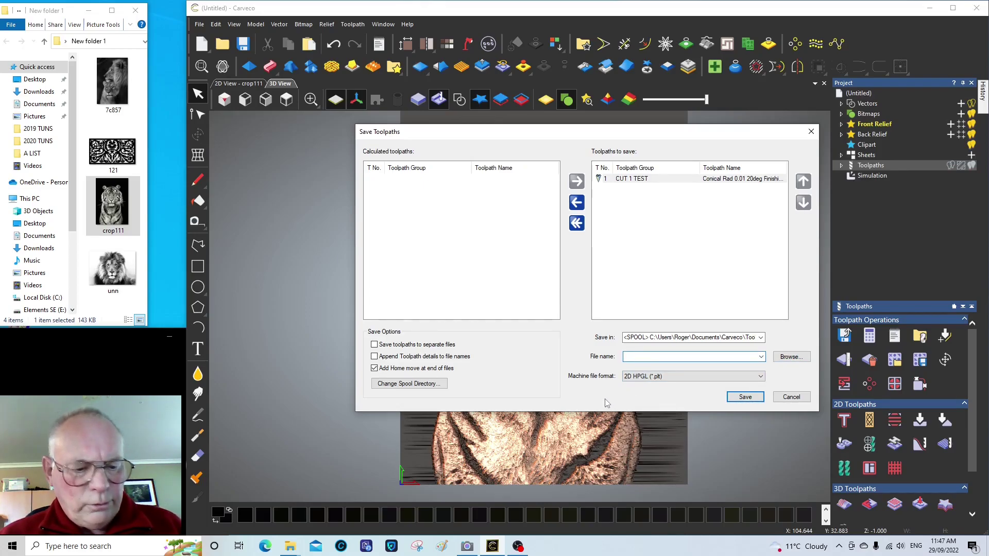
type("T")
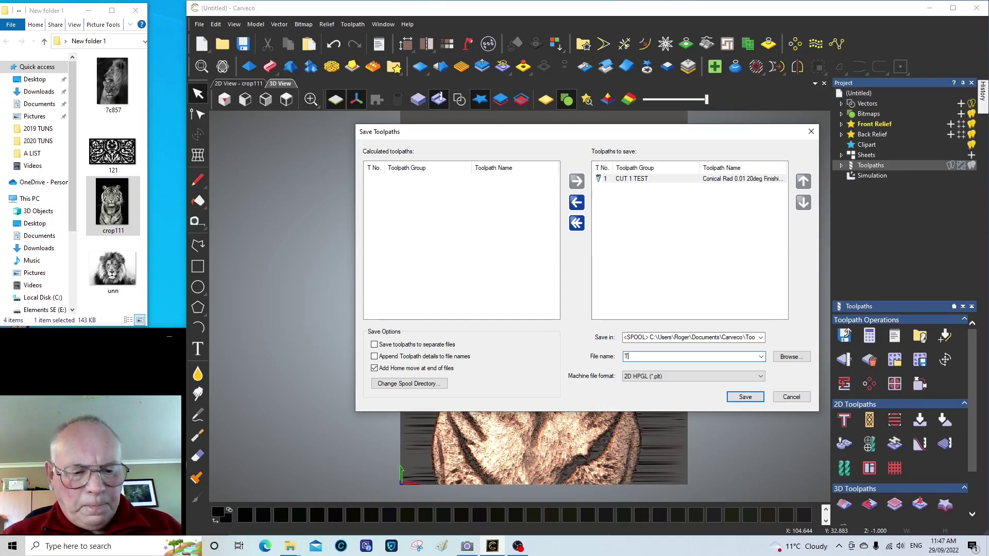
type("EST 1")
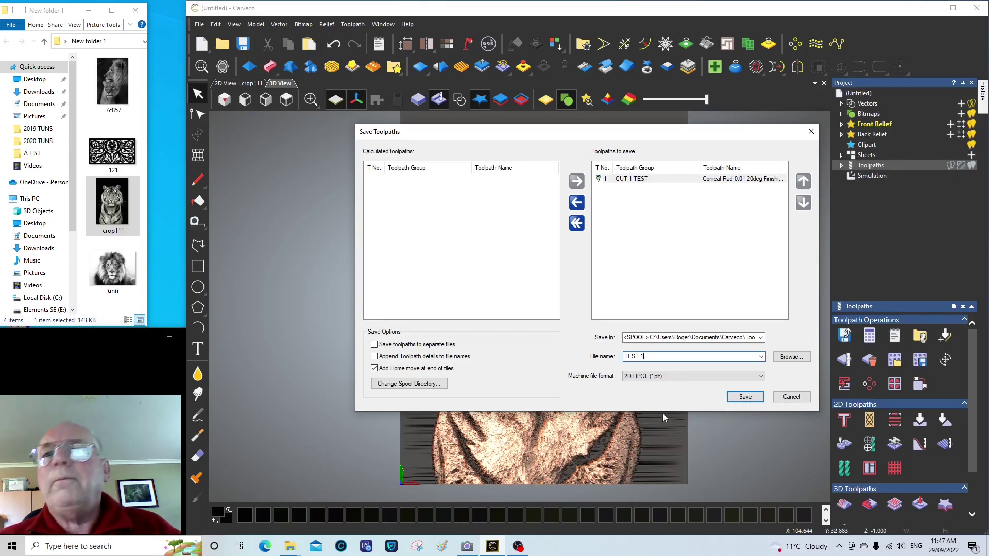
left_click(761, 376)
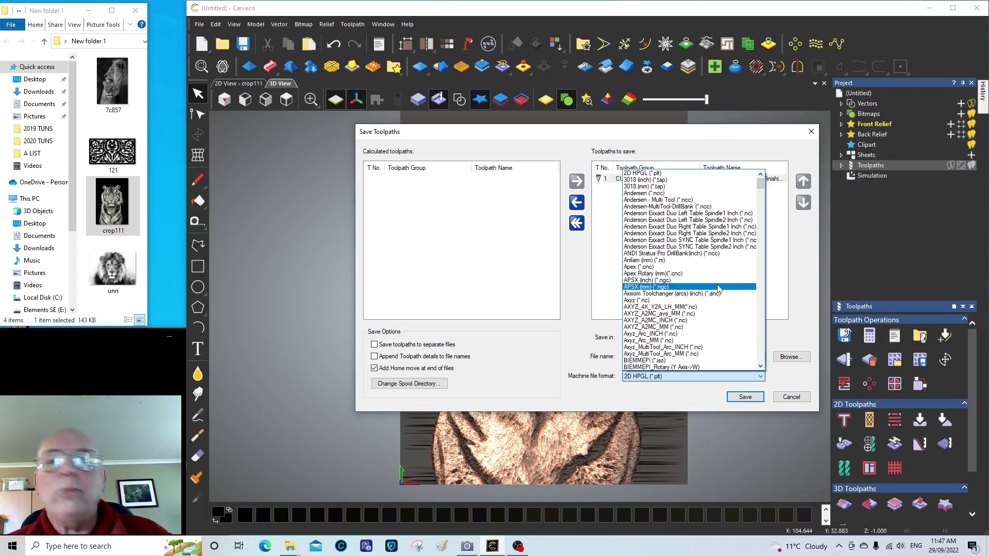
Step: Save CUT 1 TEST as TEST 1 in Mach3_4(MM) TAP format and close the save window
scroll(718, 289, "down", 4)
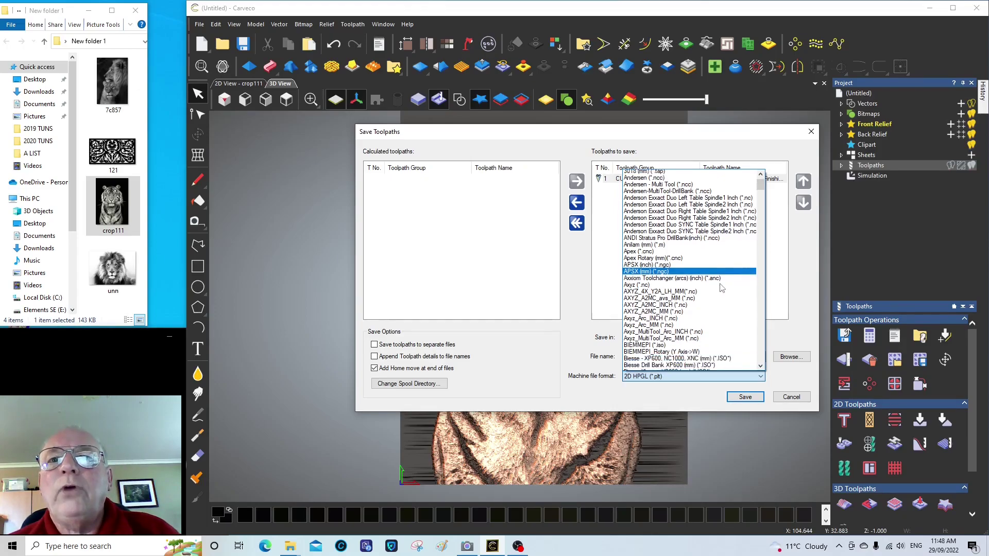
scroll(724, 287, "down", 5)
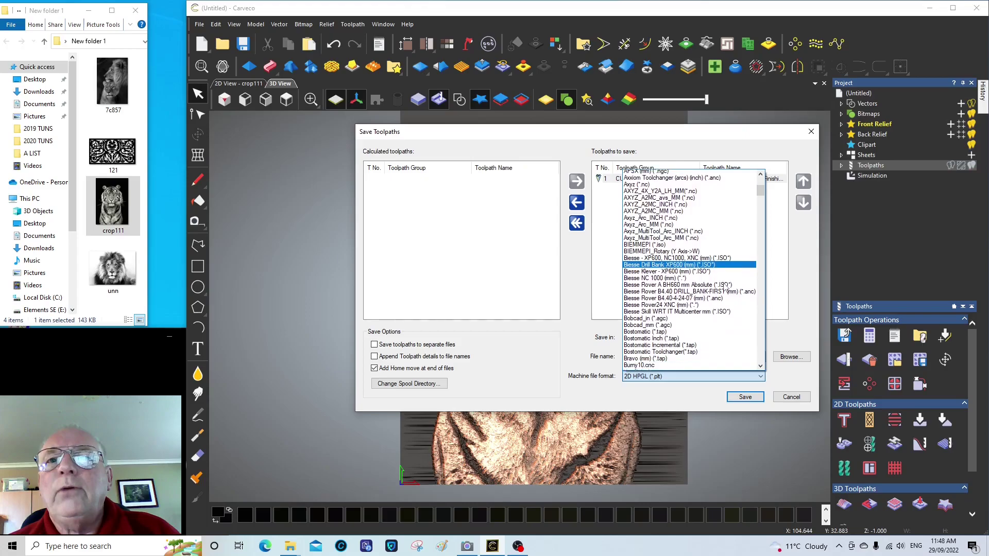
scroll(726, 287, "down", 12)
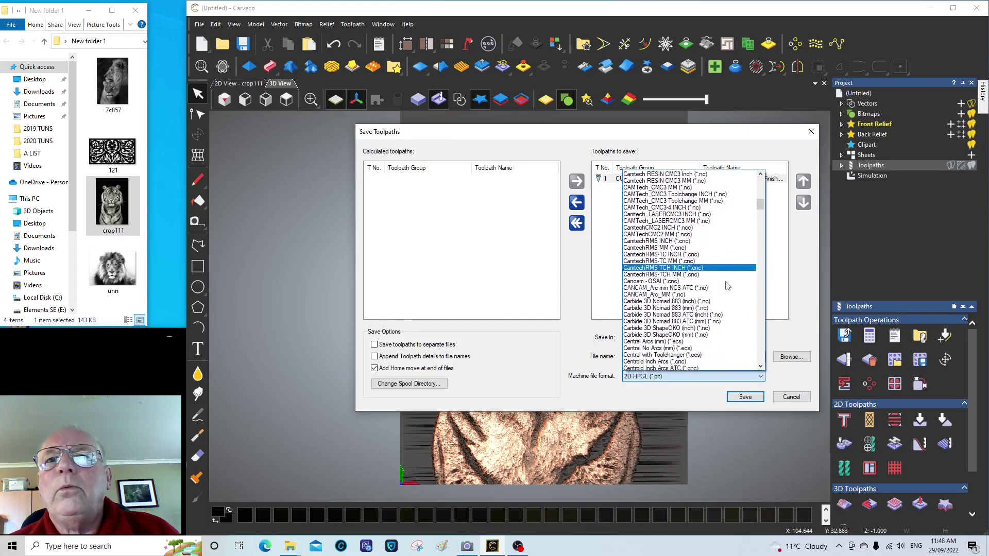
scroll(729, 282, "down", 15)
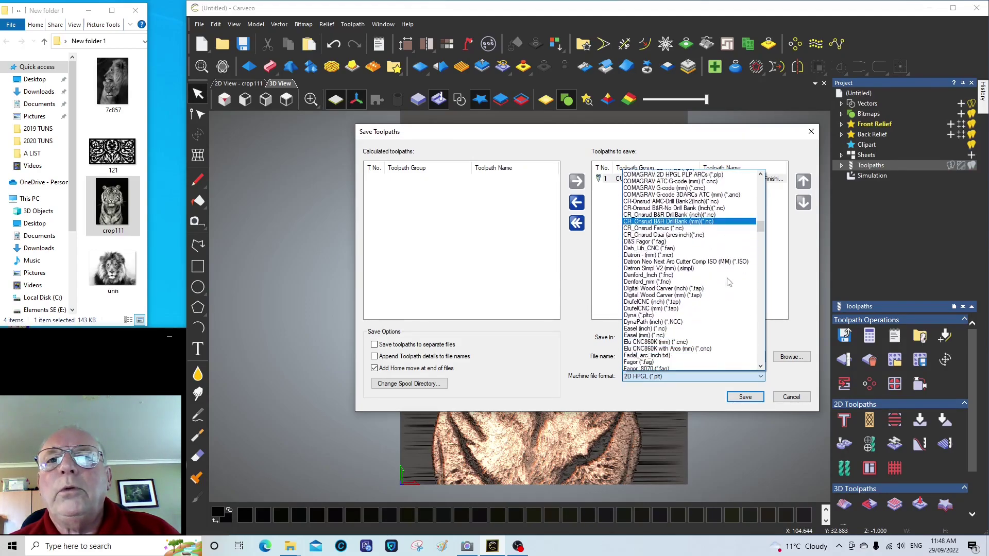
scroll(729, 281, "down", 12)
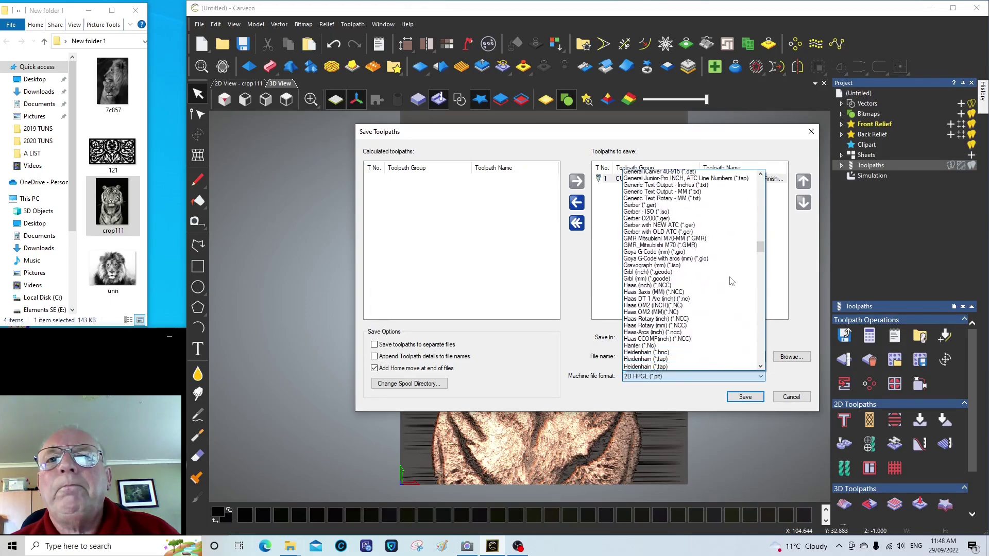
scroll(732, 280, "down", 7)
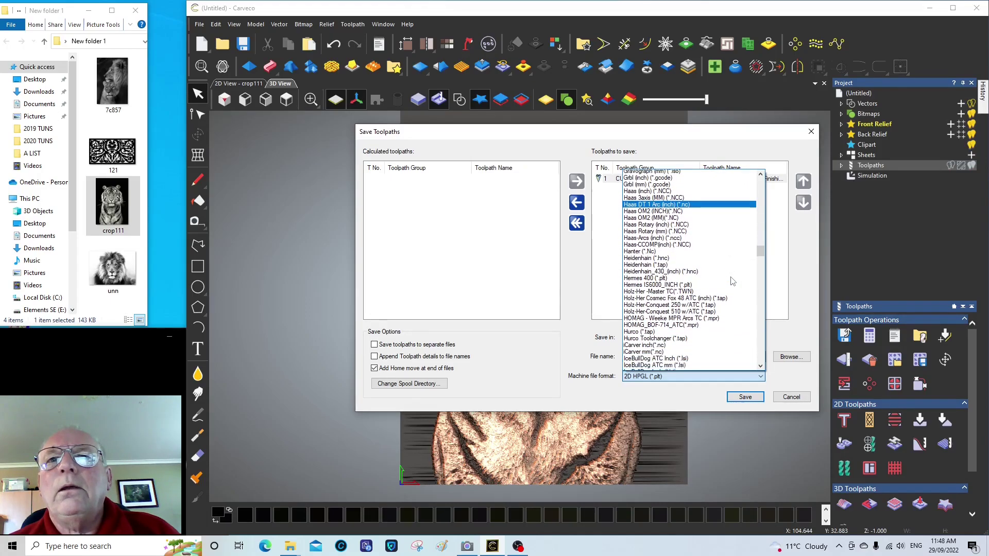
scroll(732, 281, "down", 3)
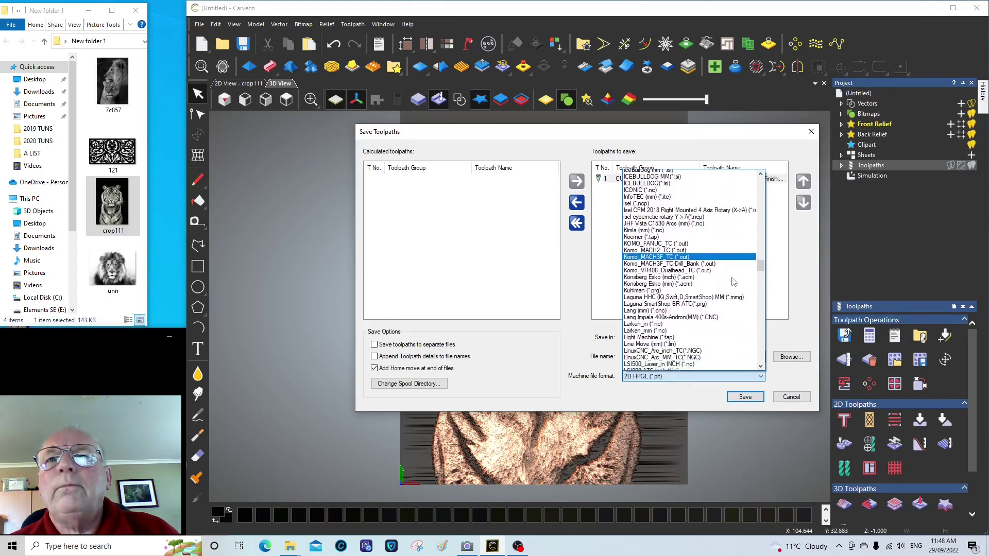
scroll(734, 282, "down", 10)
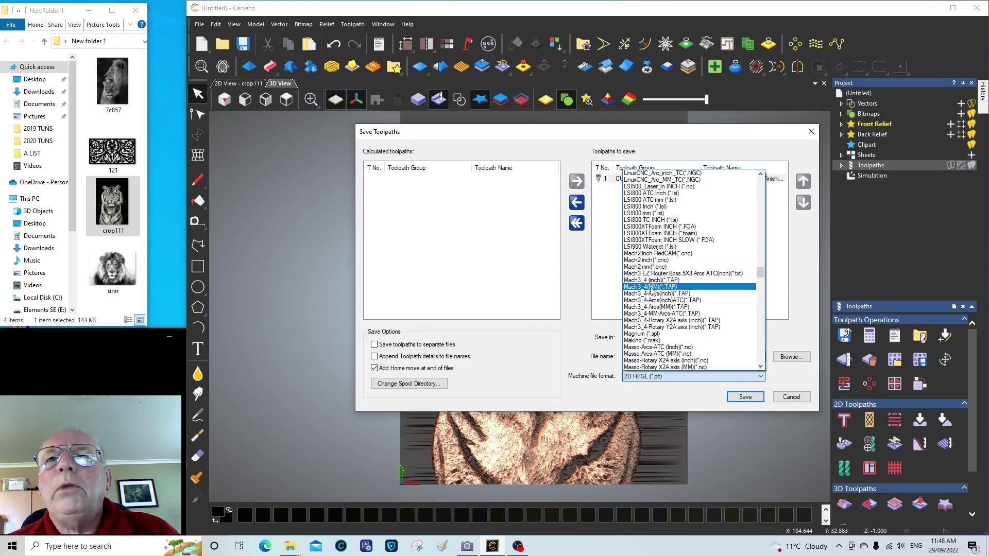
left_click(653, 287)
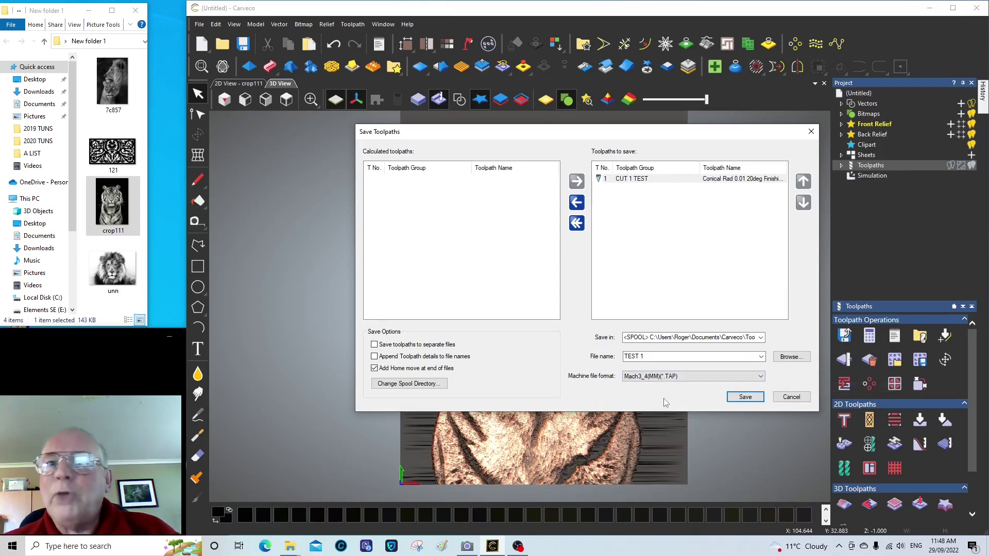
left_click(751, 397)
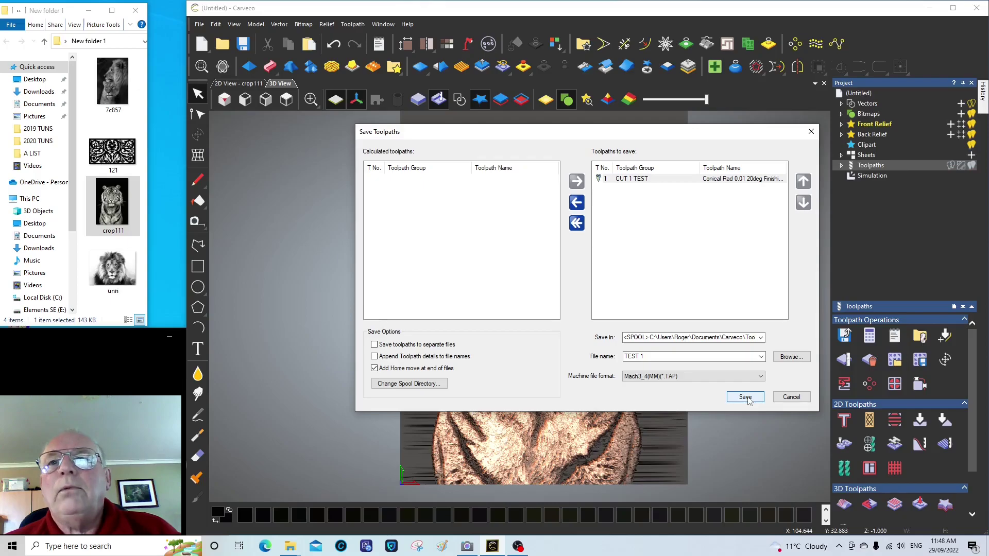
left_click(812, 133)
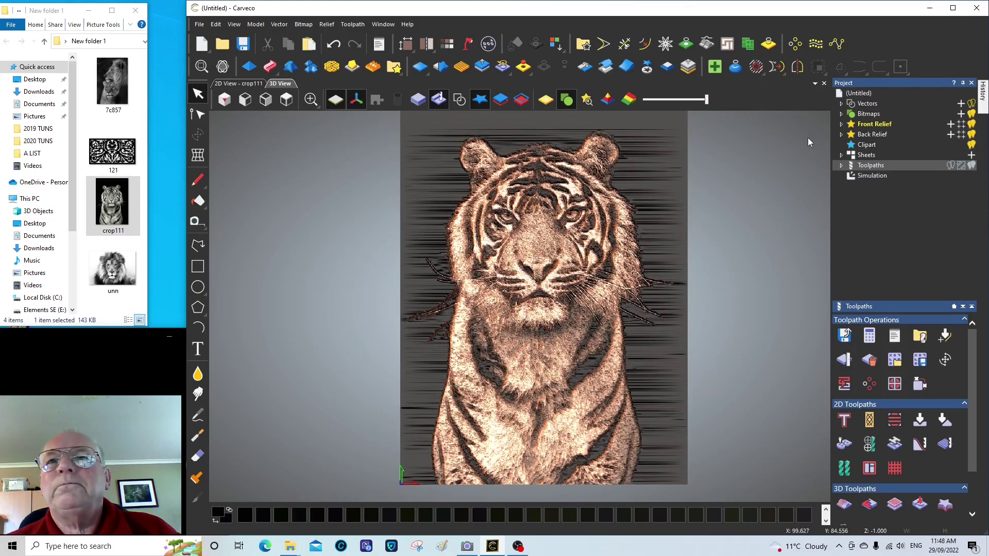